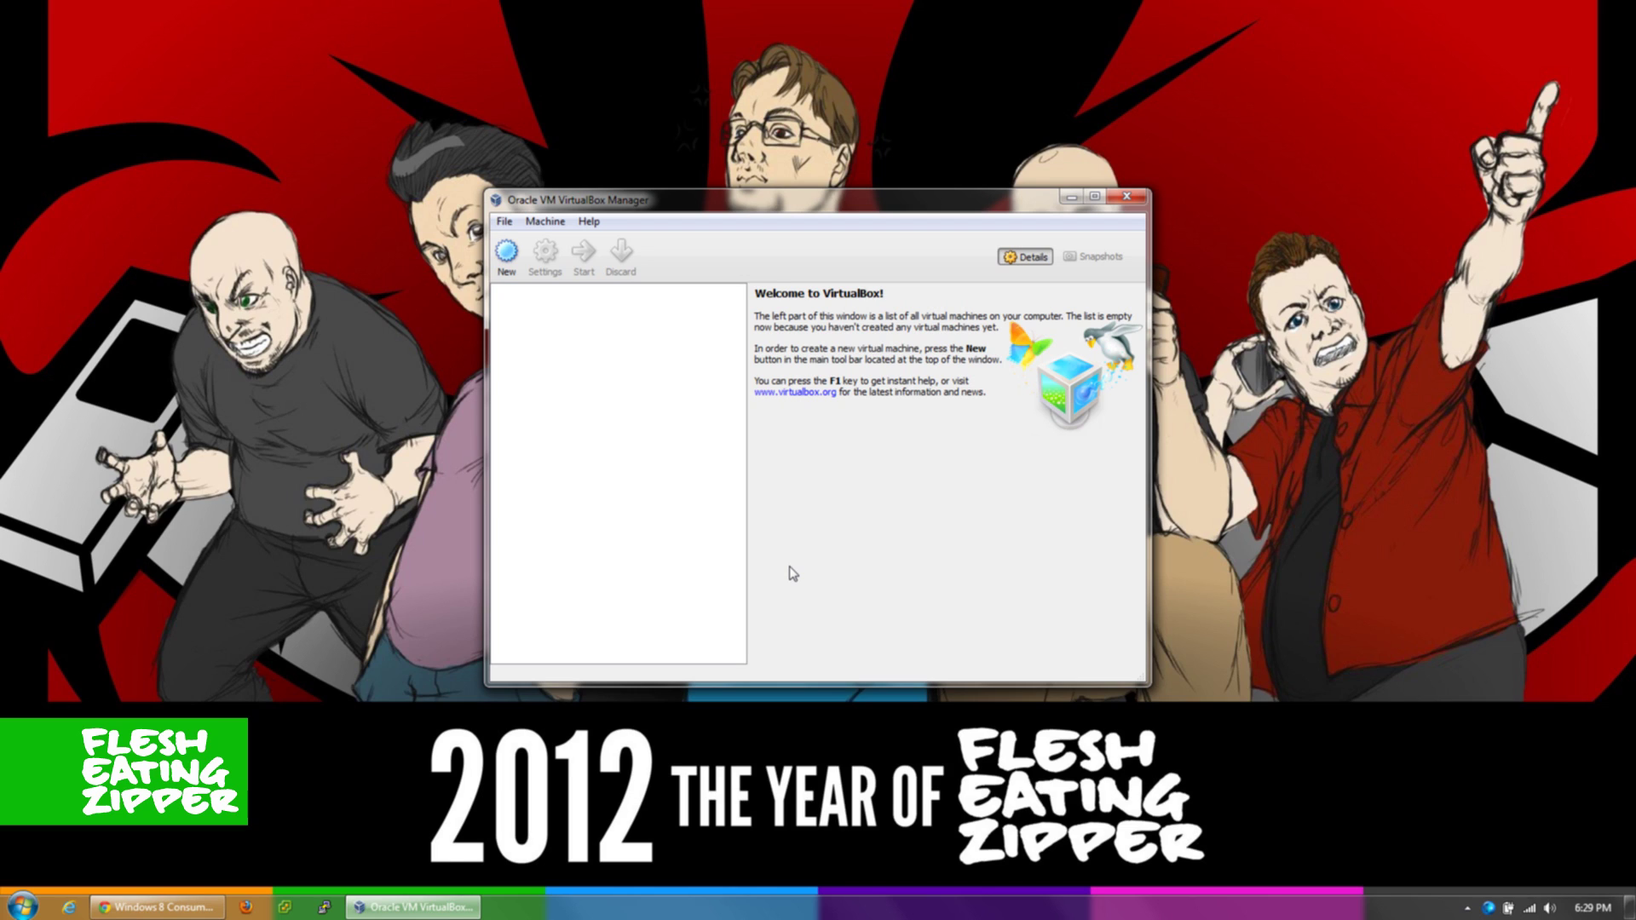
- Name the new VM 'Windows 8 Preview' and set its version to Windows 8 (64 bit)
{"action": "left_click", "coordinate": [507, 271]}
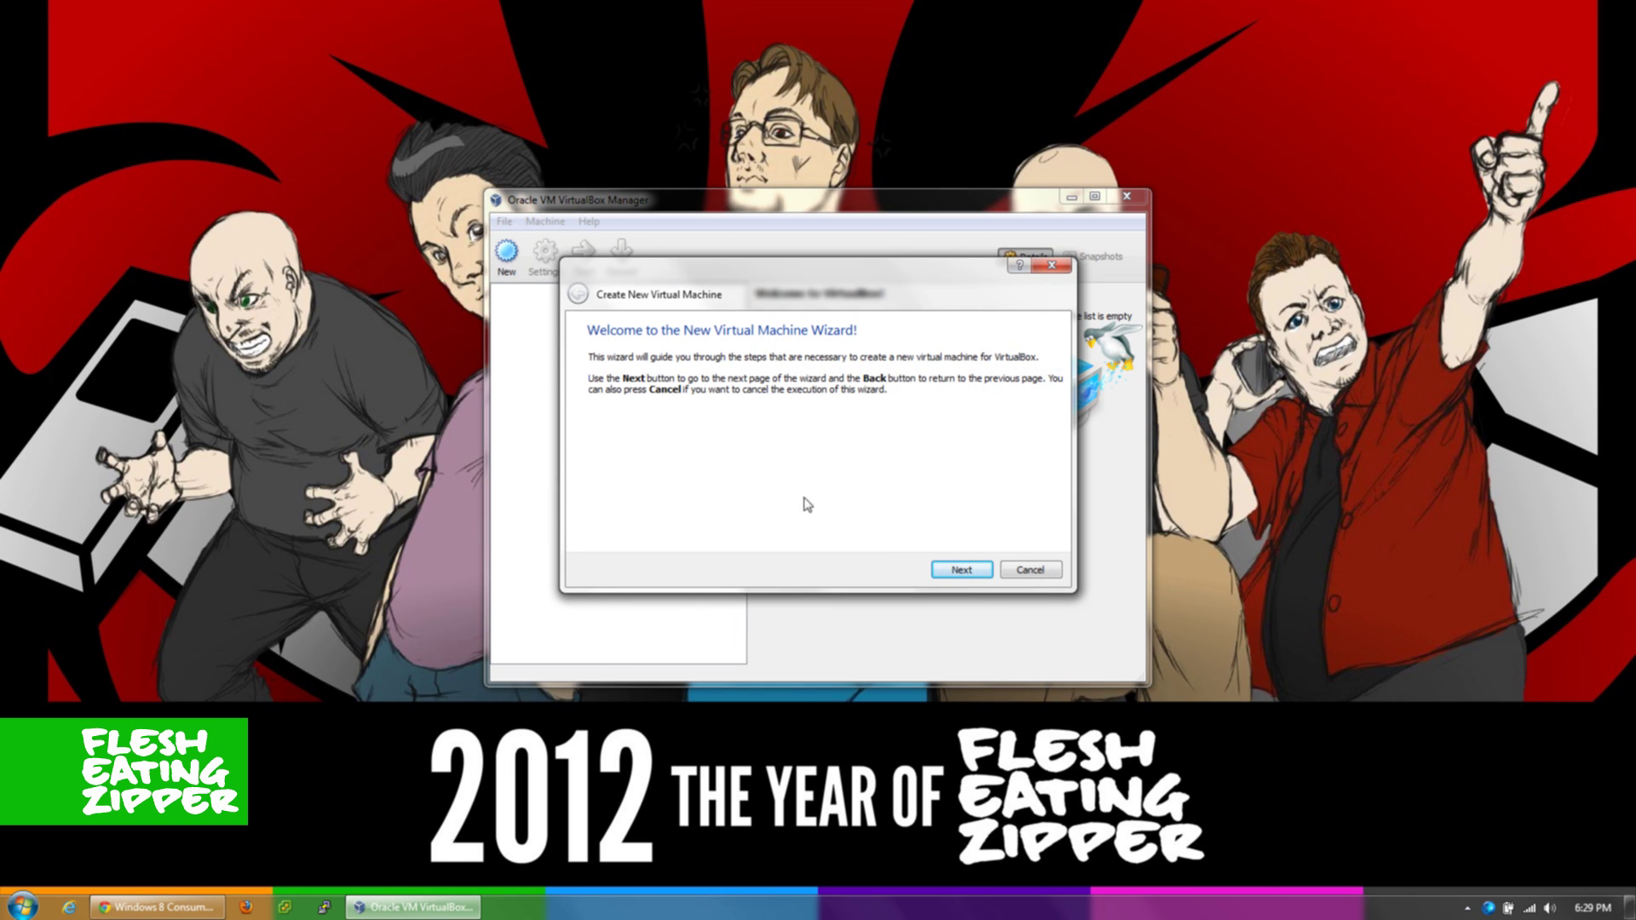
{"action": "left_click", "coordinate": [960, 571]}
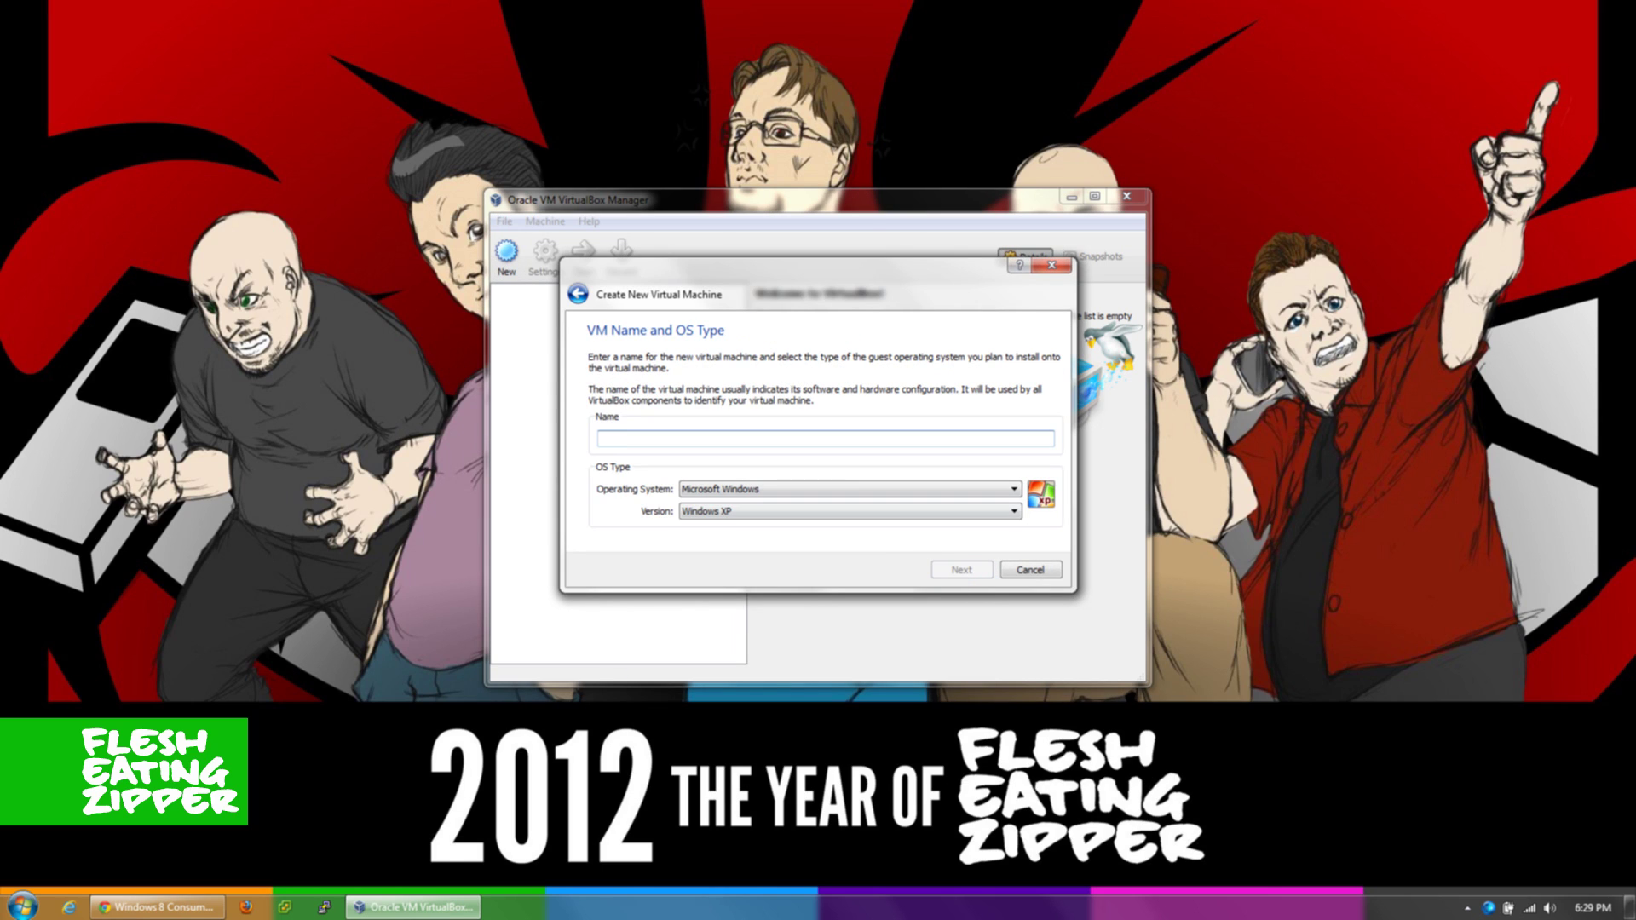
{"action": "type", "text": "Windows "}
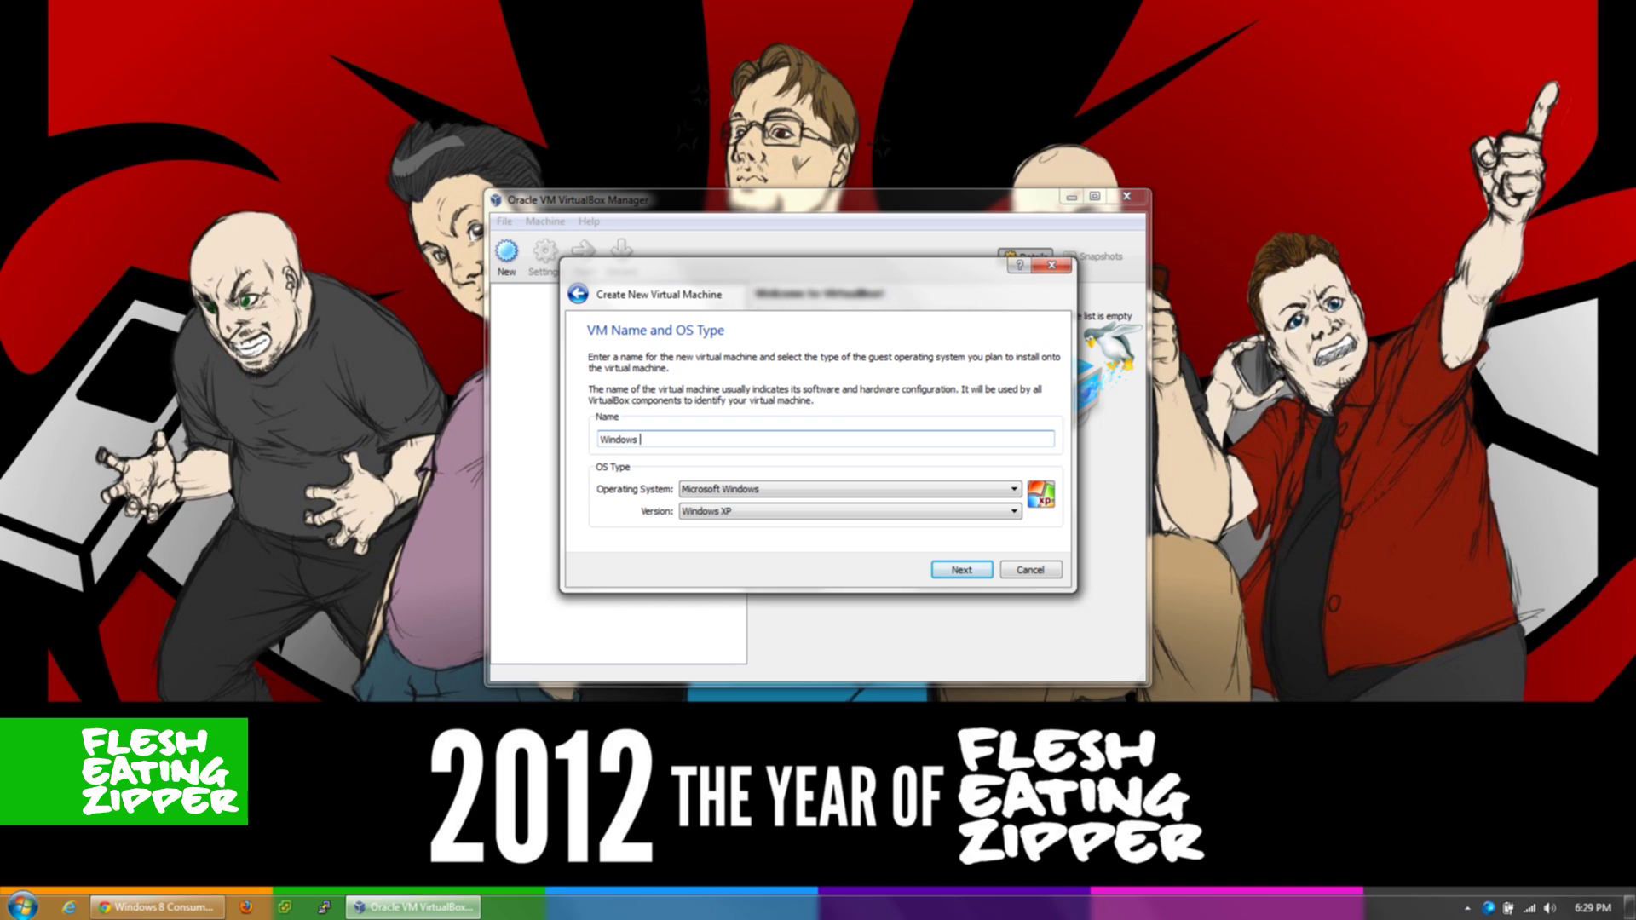
{"action": "type", "text": "8 Preview"}
{"action": "left_click", "coordinate": [776, 511]}
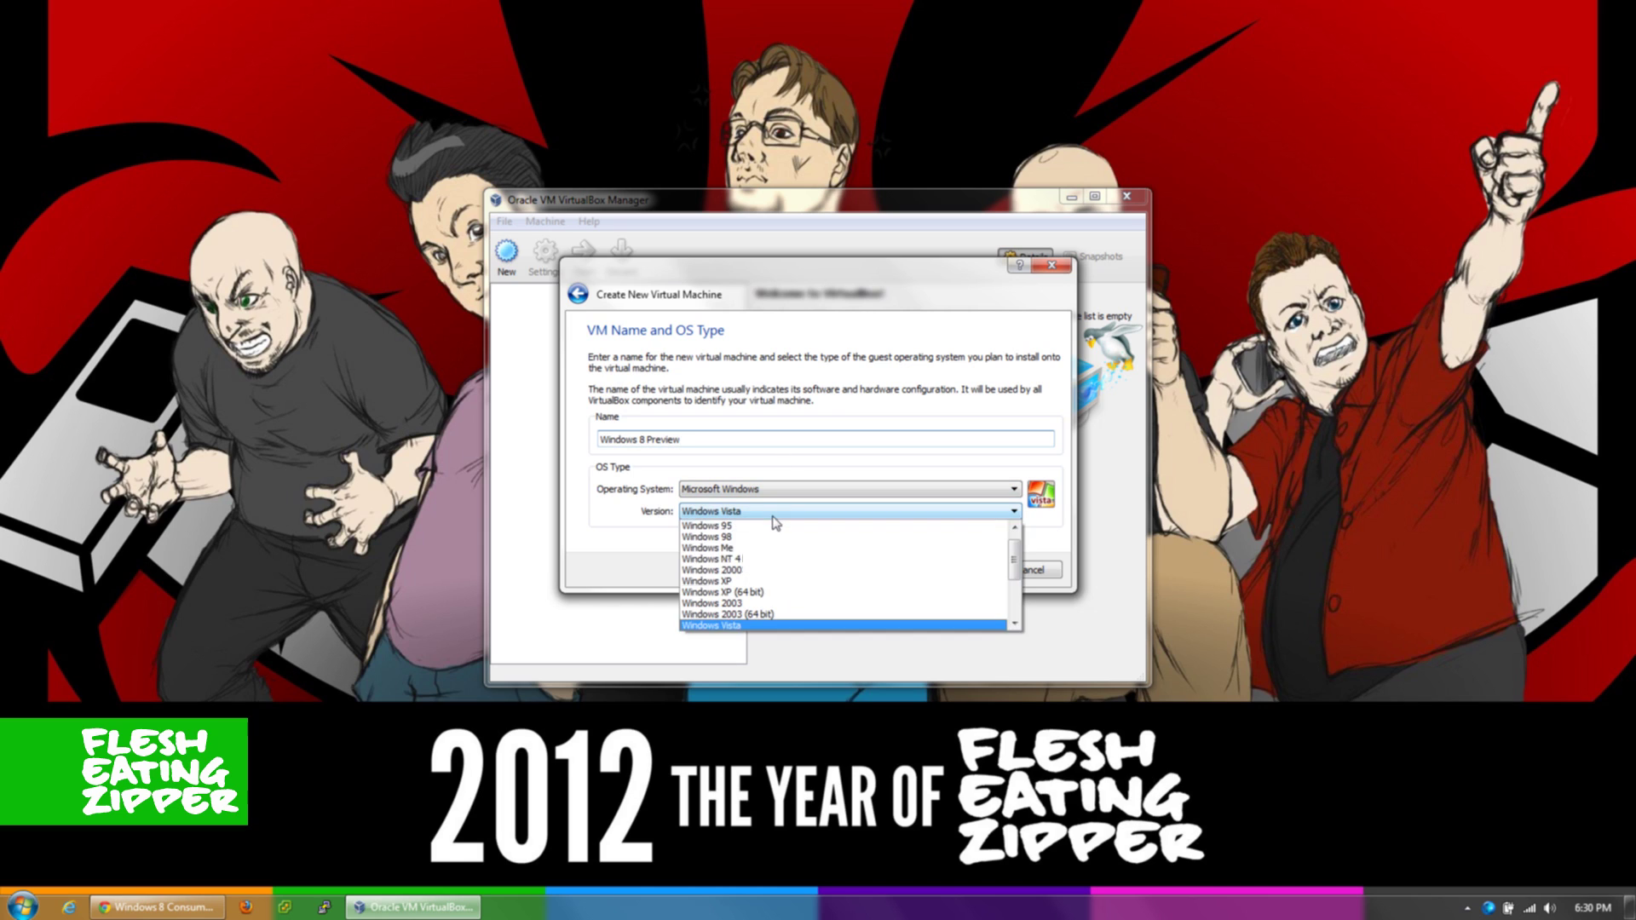
{"action": "left_click_drag", "start_coordinate": [1015, 560], "coordinate": [1016, 595]}
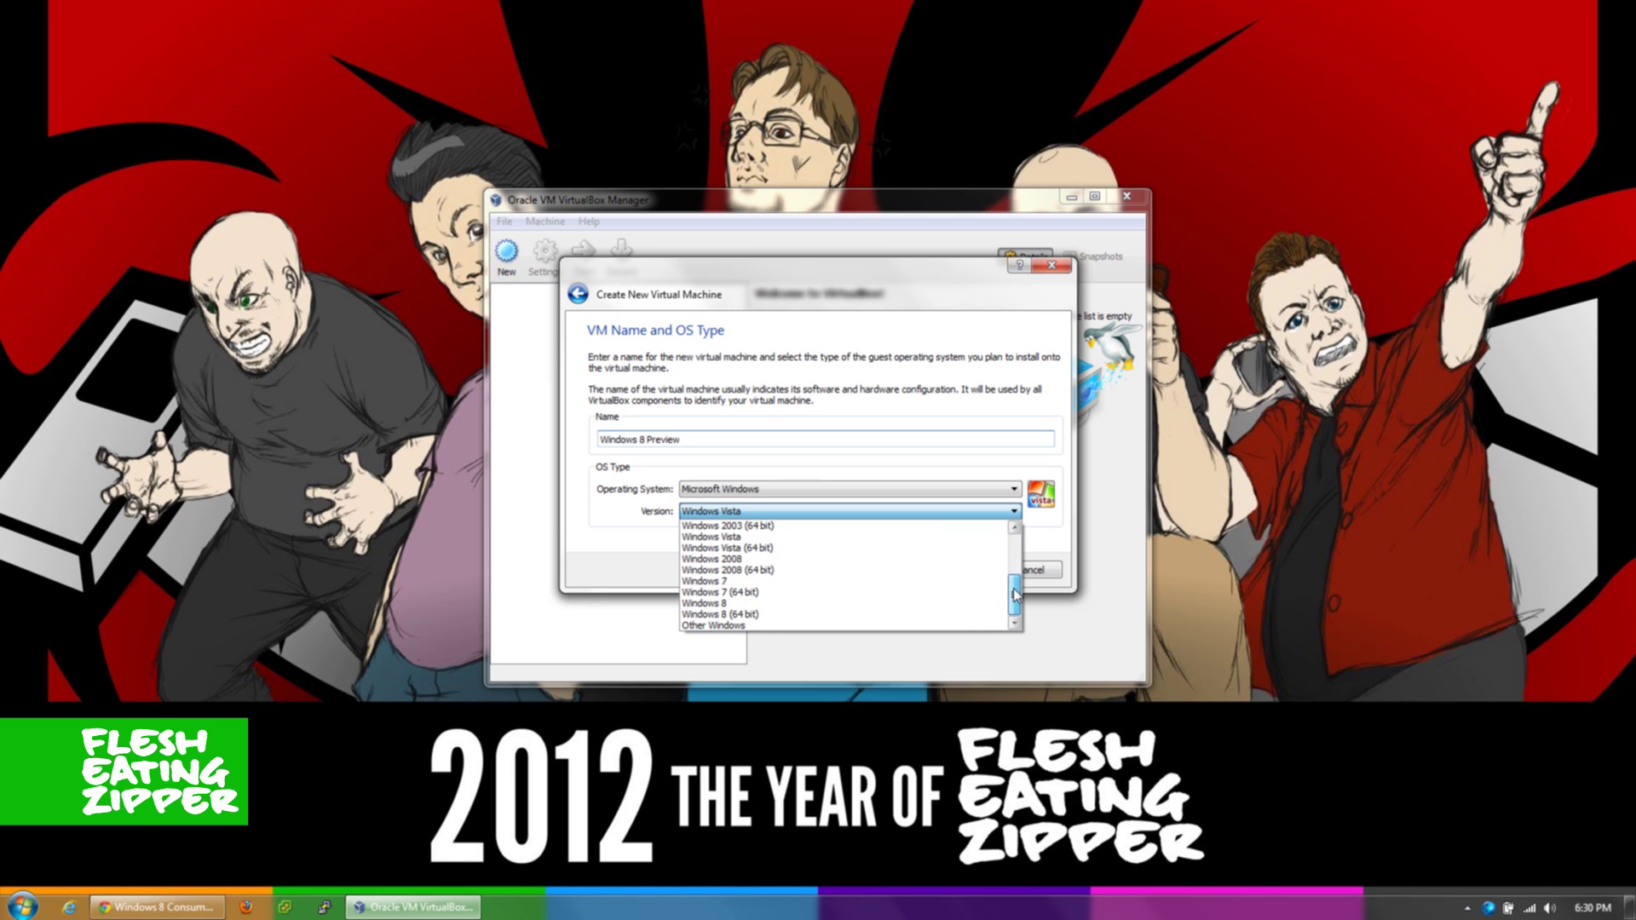
{"action": "left_click", "coordinate": [839, 615]}
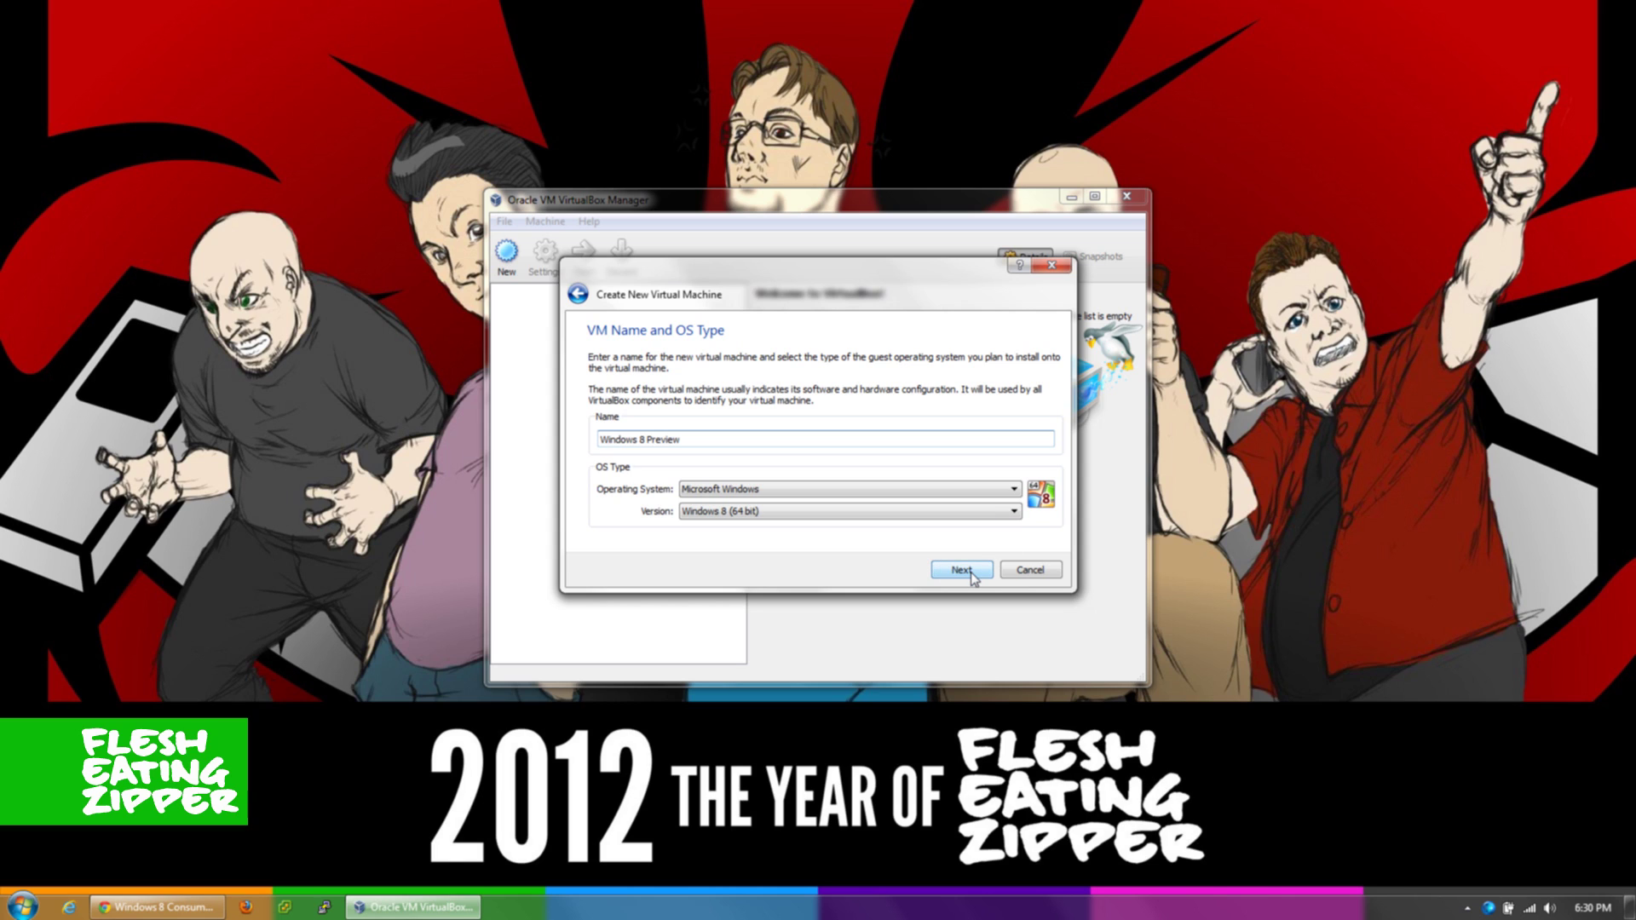
{"action": "left_click", "coordinate": [963, 512]}
{"action": "mouse_move", "coordinate": [1016, 612]}
{"action": "left_mouse_down"}
{"action": "mouse_move", "coordinate": [1017, 545]}
{"action": "mouse_move", "coordinate": [1016, 588]}
{"action": "left_mouse_up"}
{"action": "left_click", "coordinate": [1034, 553]}
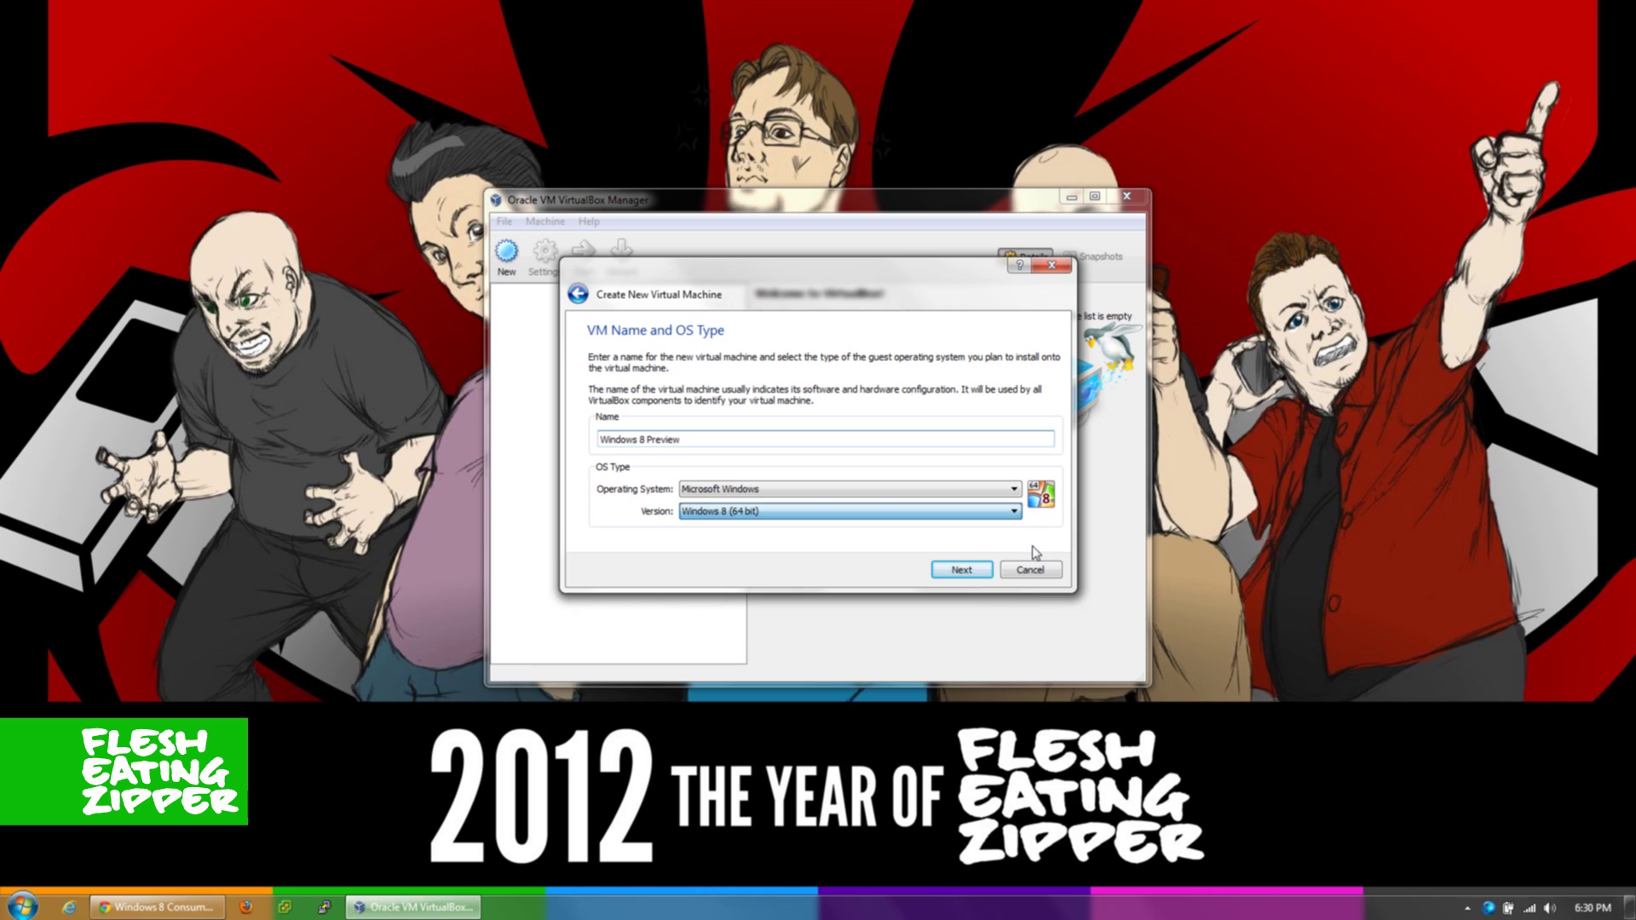
- Set the VM's base memory to 3712 MB
{"action": "left_click", "coordinate": [986, 566]}
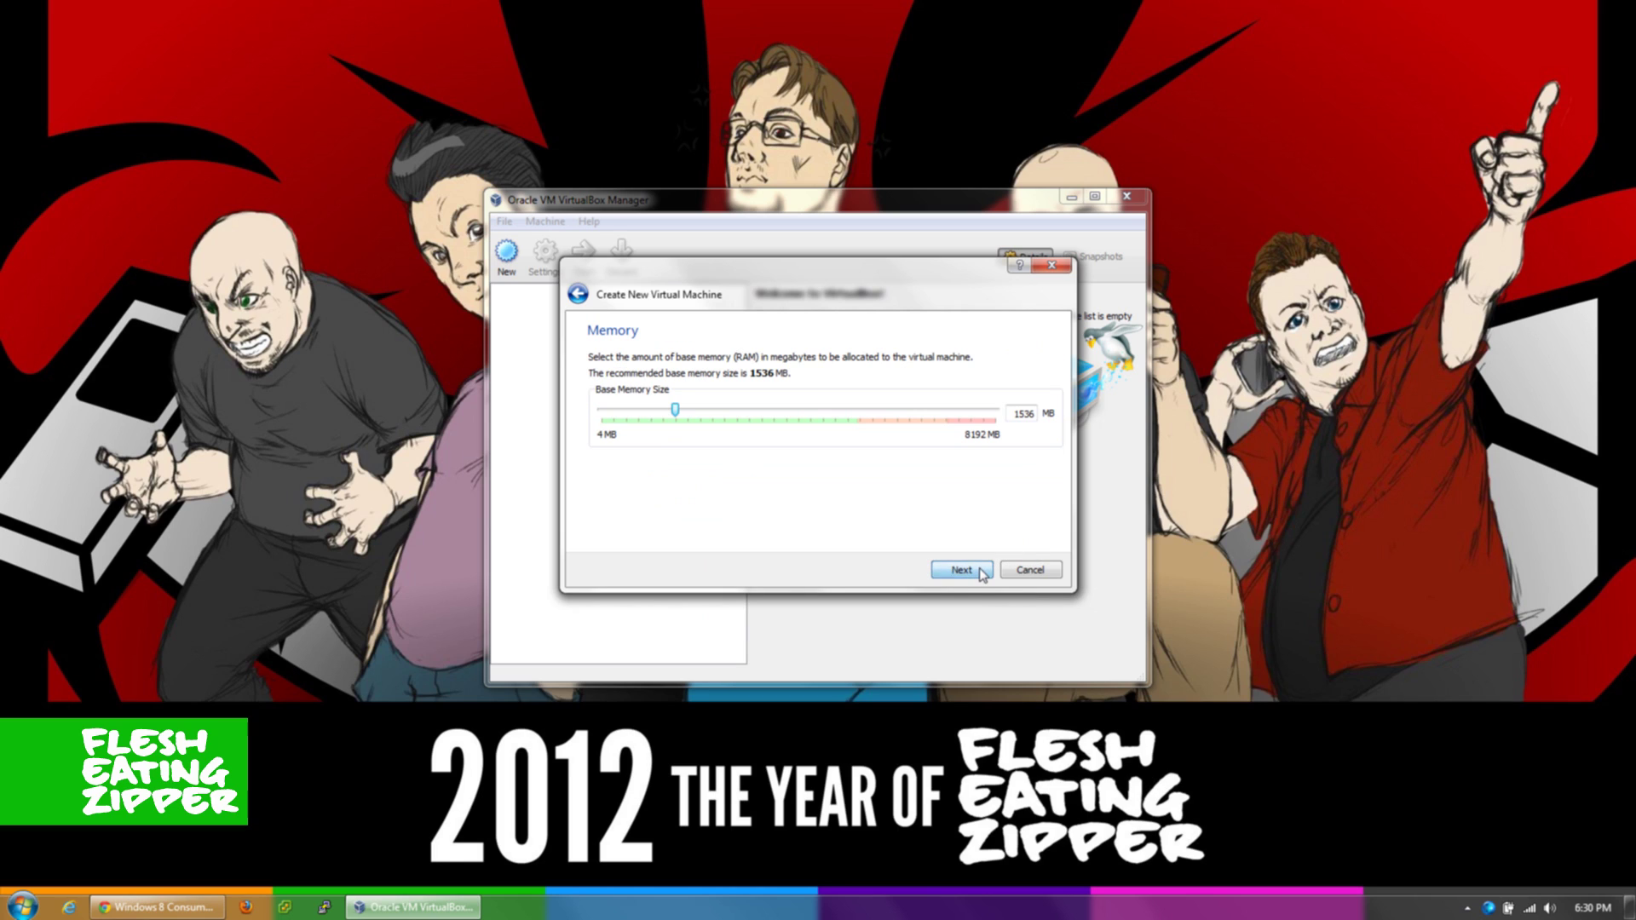
{"action": "double_click", "coordinate": [1022, 413]}
{"action": "key", "text": "BackSpace"}
{"action": "type", "text": "3712"}
{"action": "left_click", "coordinate": [963, 574]}
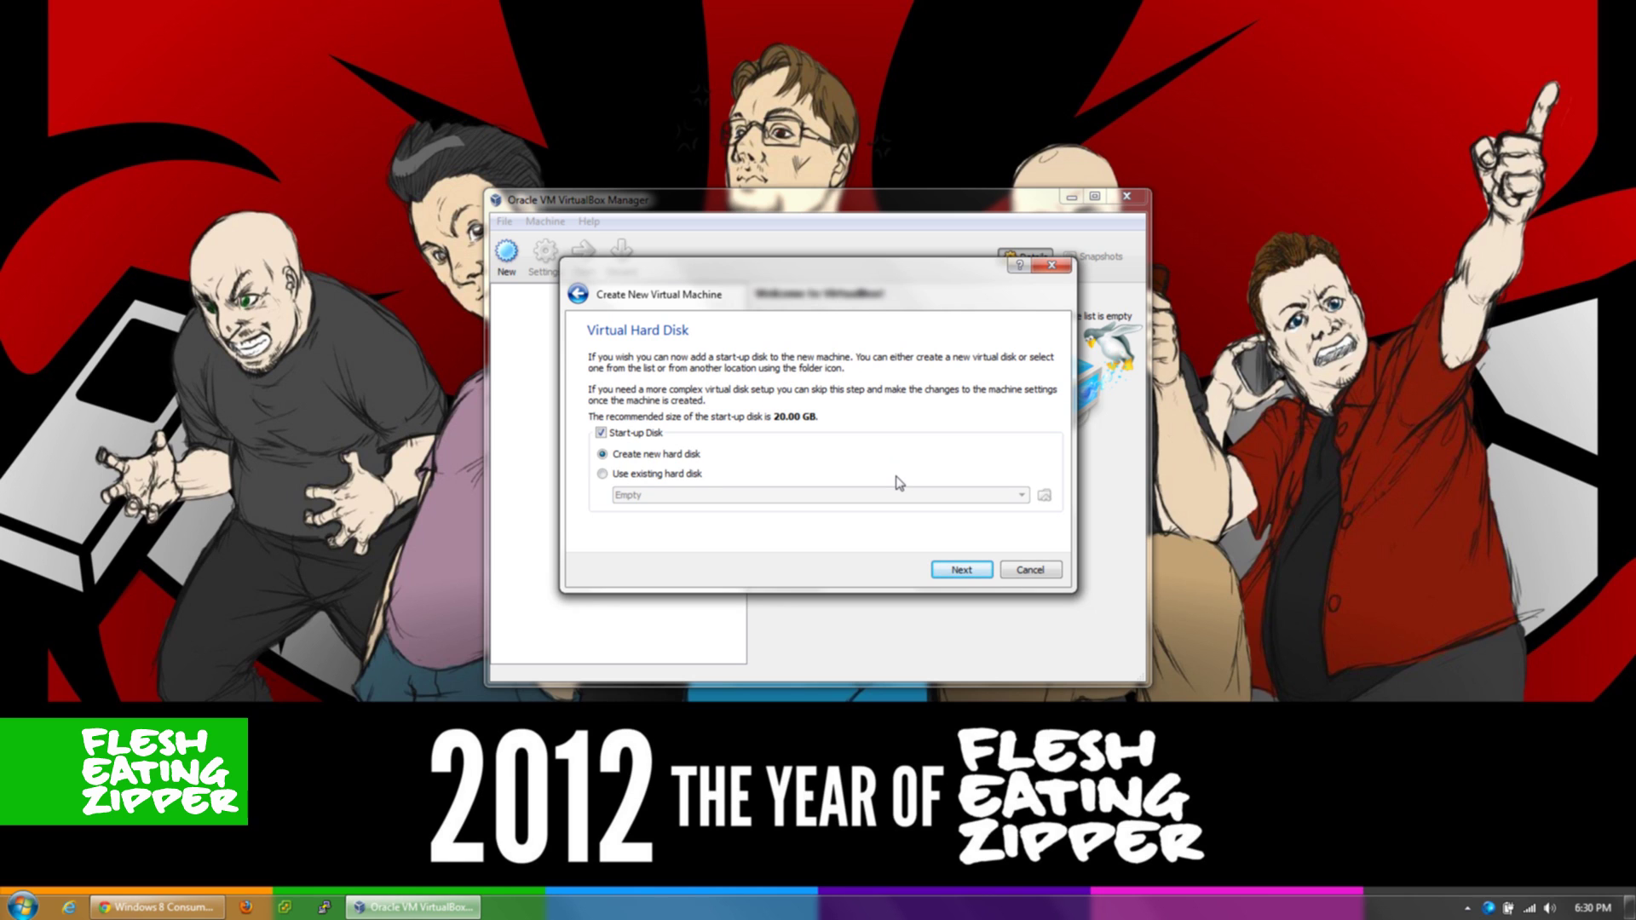
- Create a new 20 GB dynamically allocated VDI disk and finish creating the machine
{"action": "left_click", "coordinate": [963, 569]}
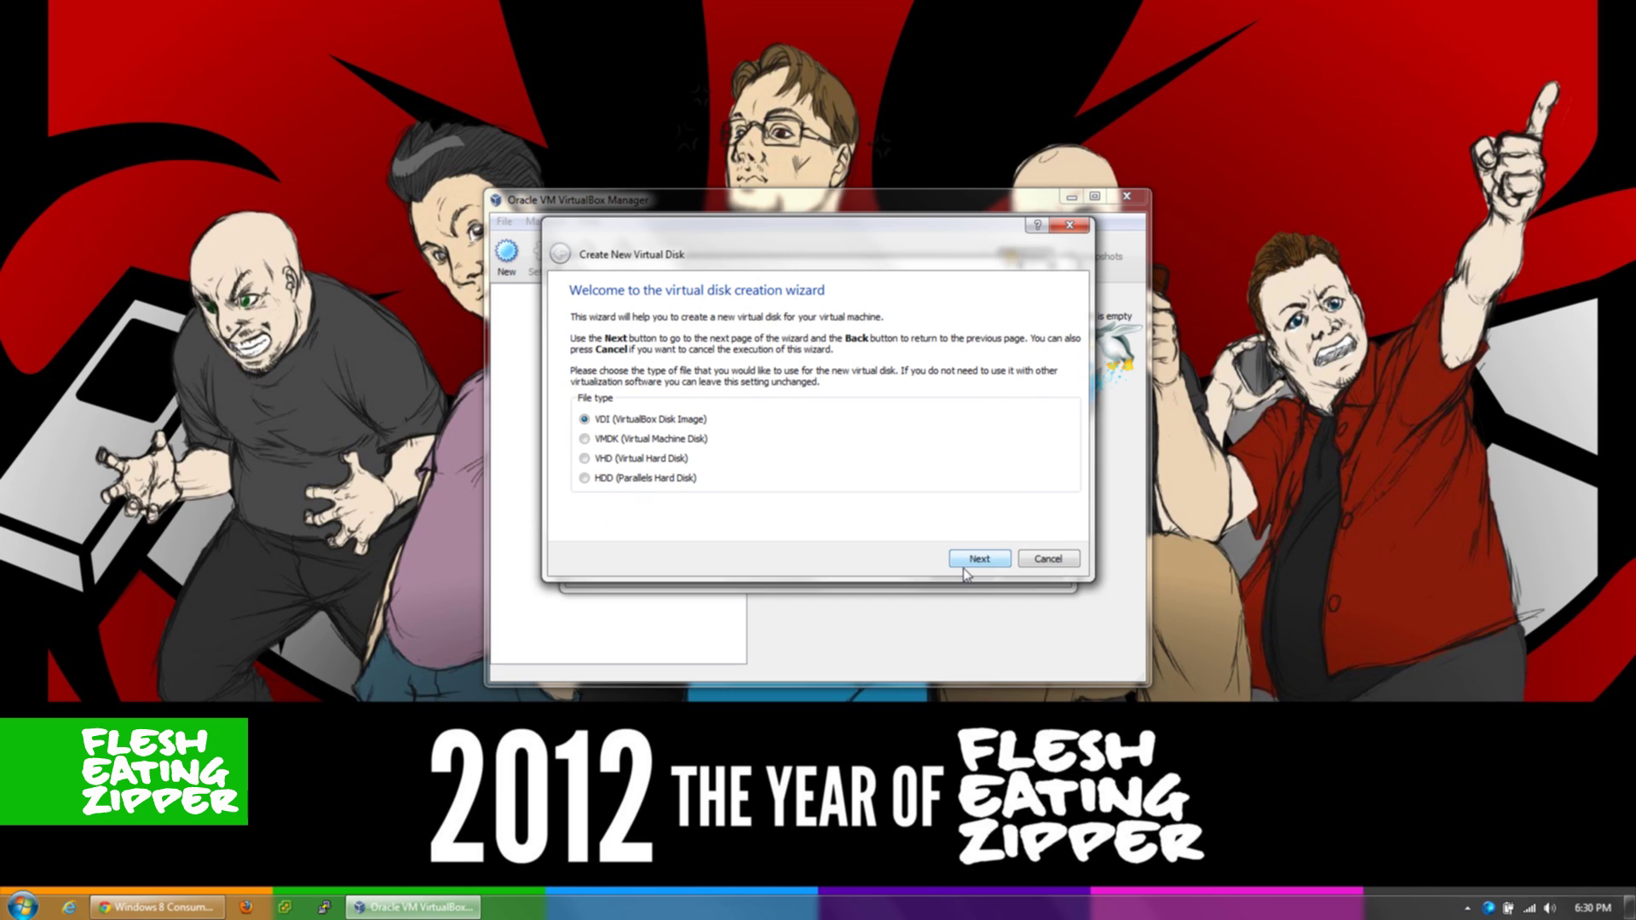
{"action": "left_click", "coordinate": [983, 562]}
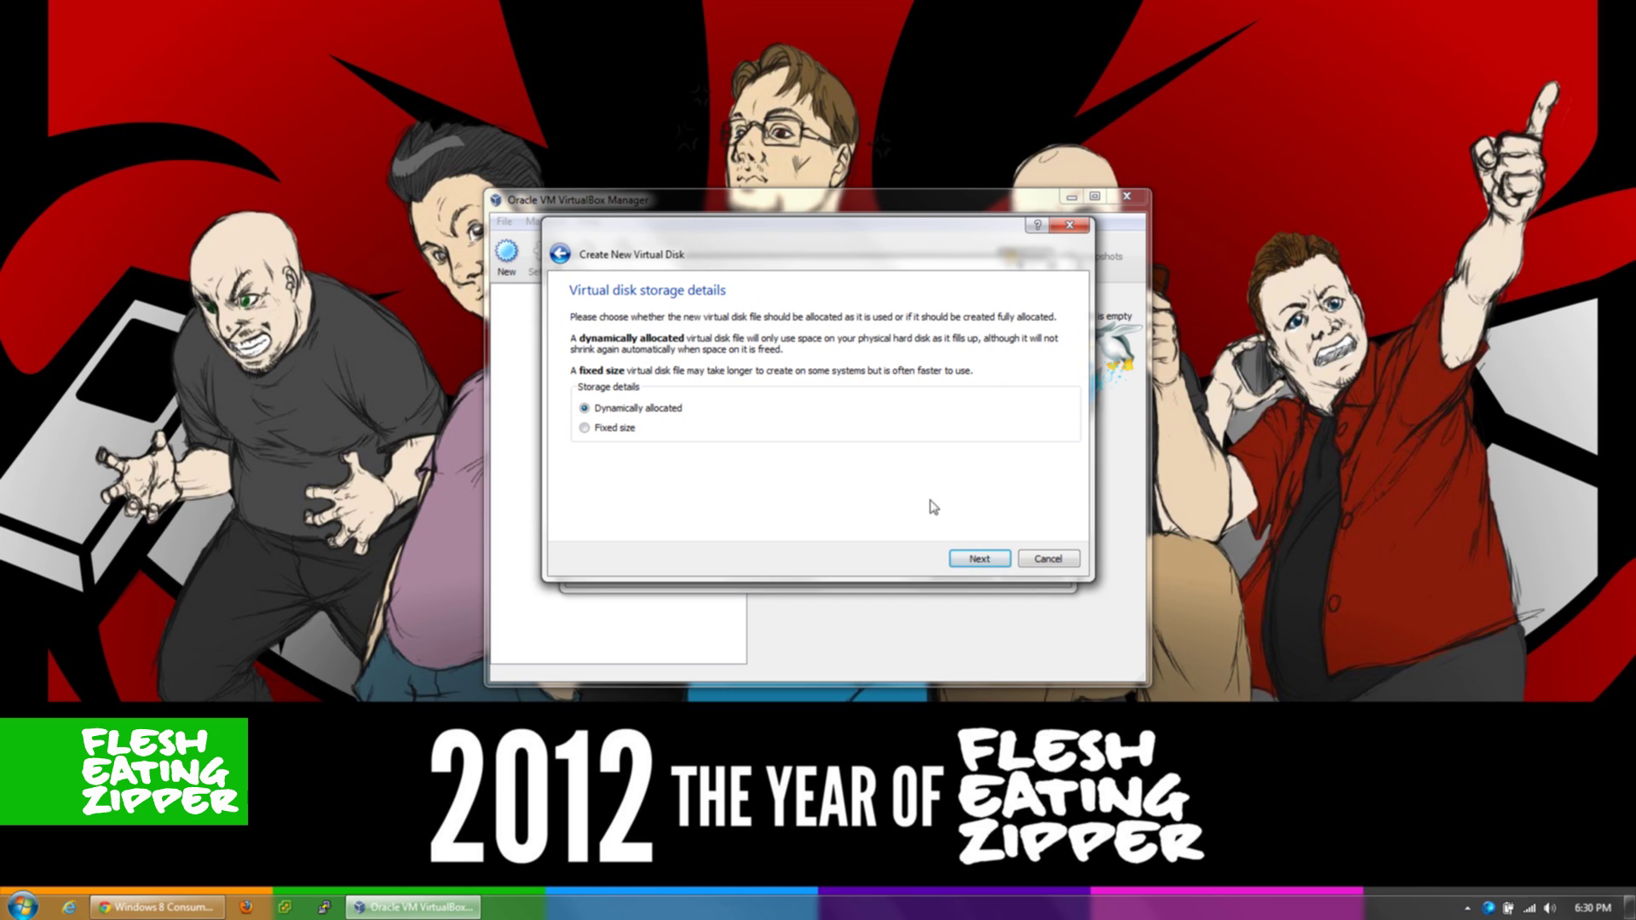
{"action": "left_click", "coordinate": [977, 565]}
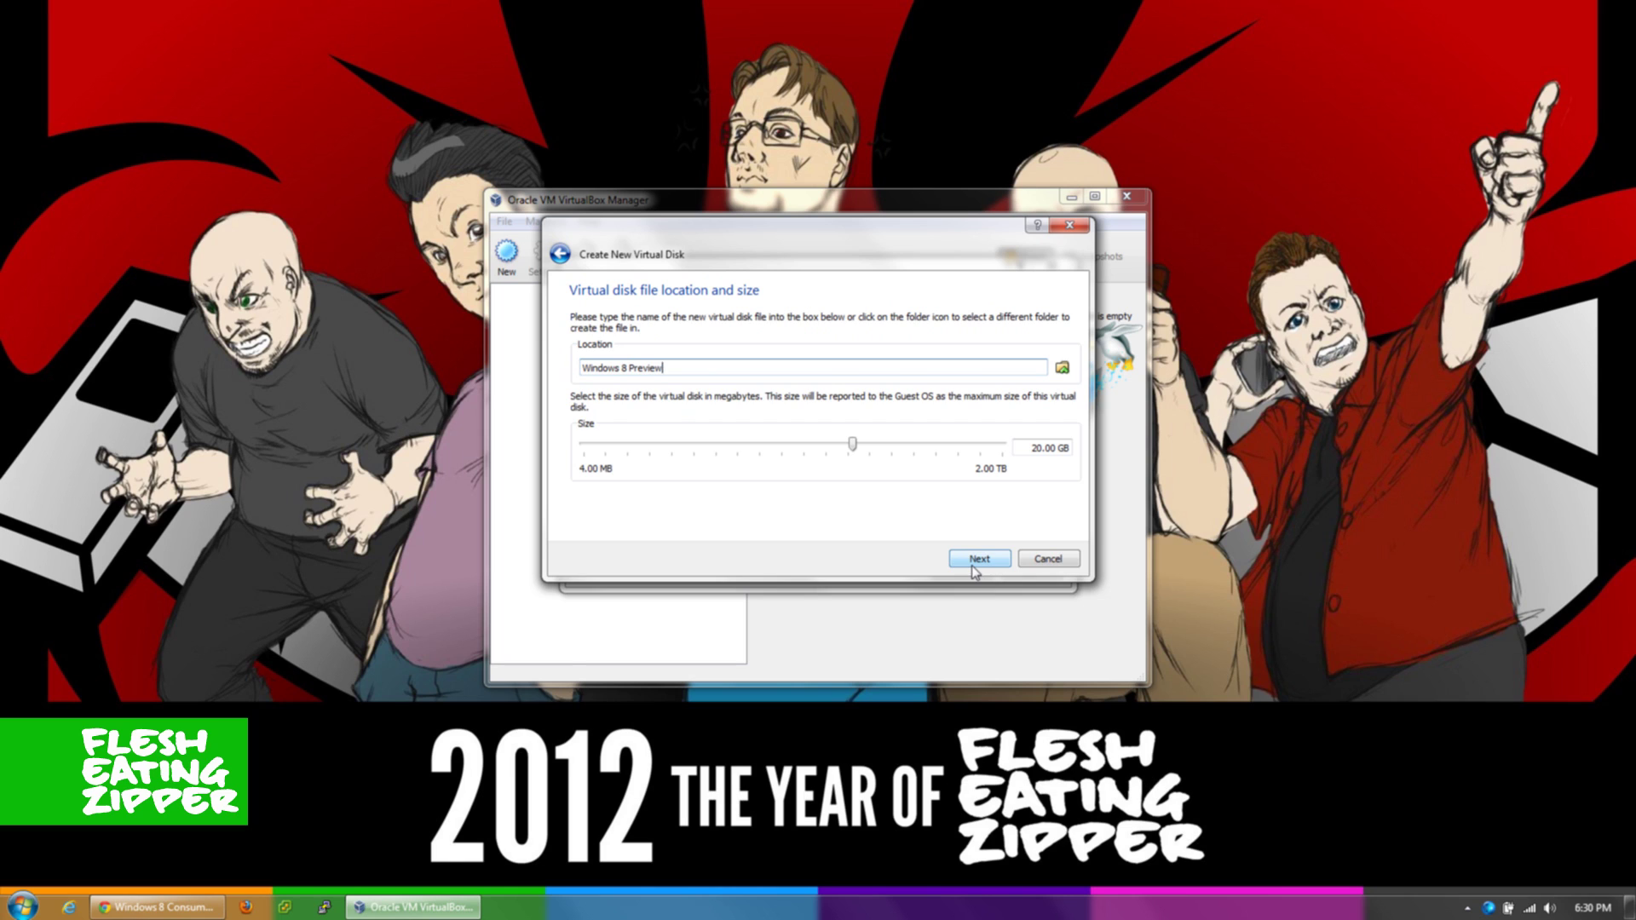
{"action": "left_click", "coordinate": [977, 563]}
{"action": "left_click", "coordinate": [977, 560]}
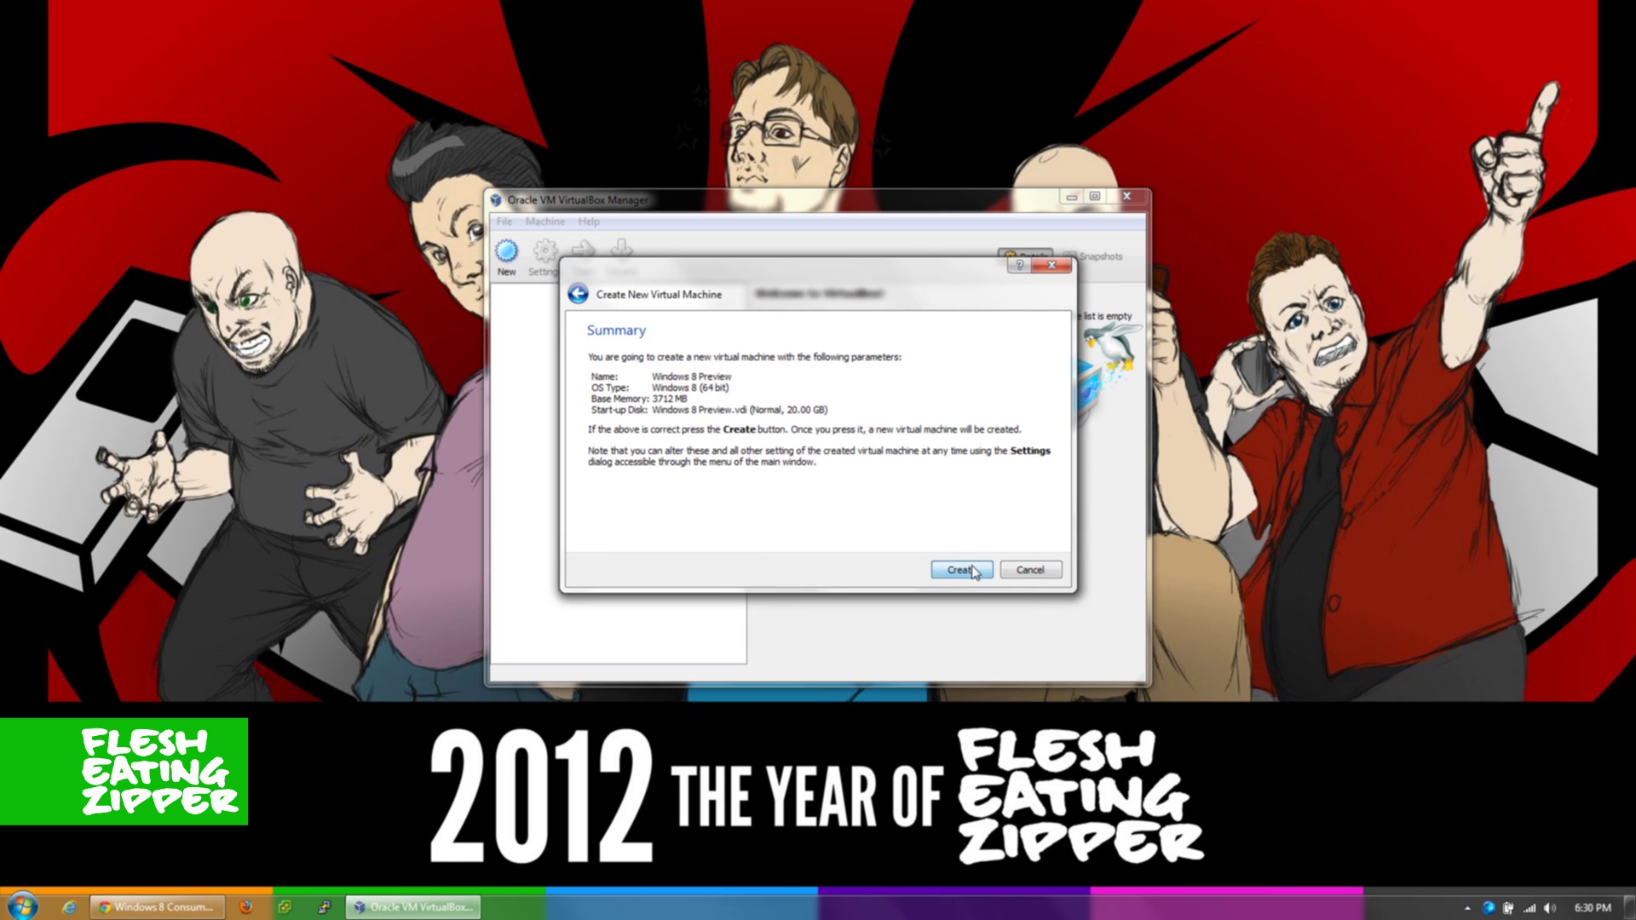
{"action": "left_click", "coordinate": [961, 570]}
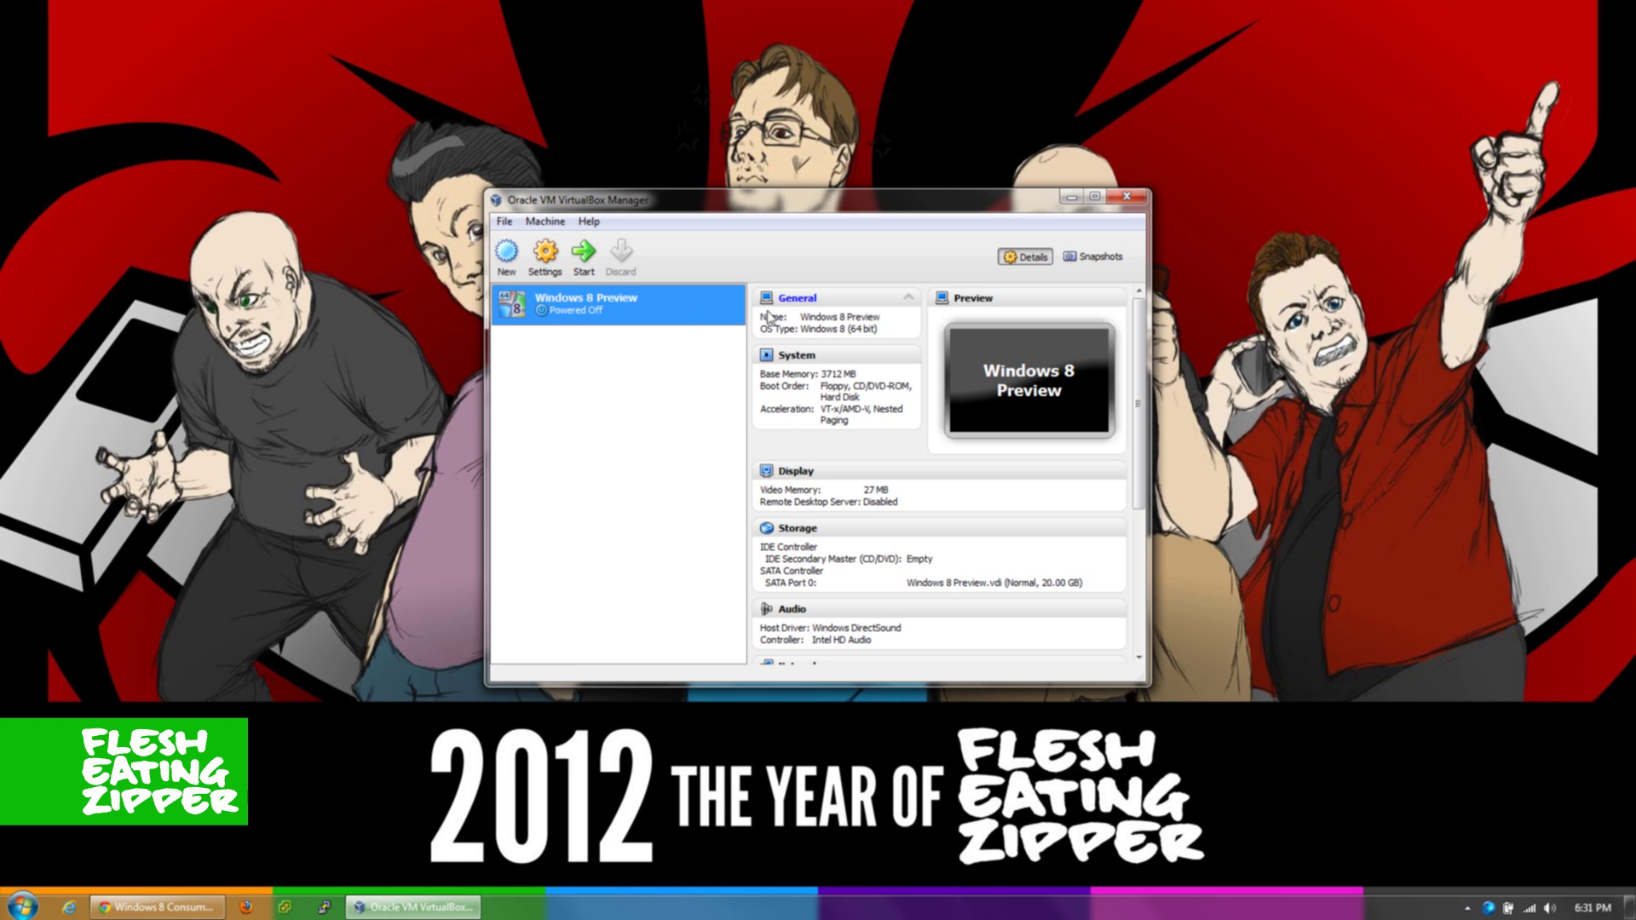
- Mount Windows8-ConsumerPreview-64bit-English.iso in the empty CD/DVD drive under Storage settings and save
{"action": "left_click", "coordinate": [560, 254]}
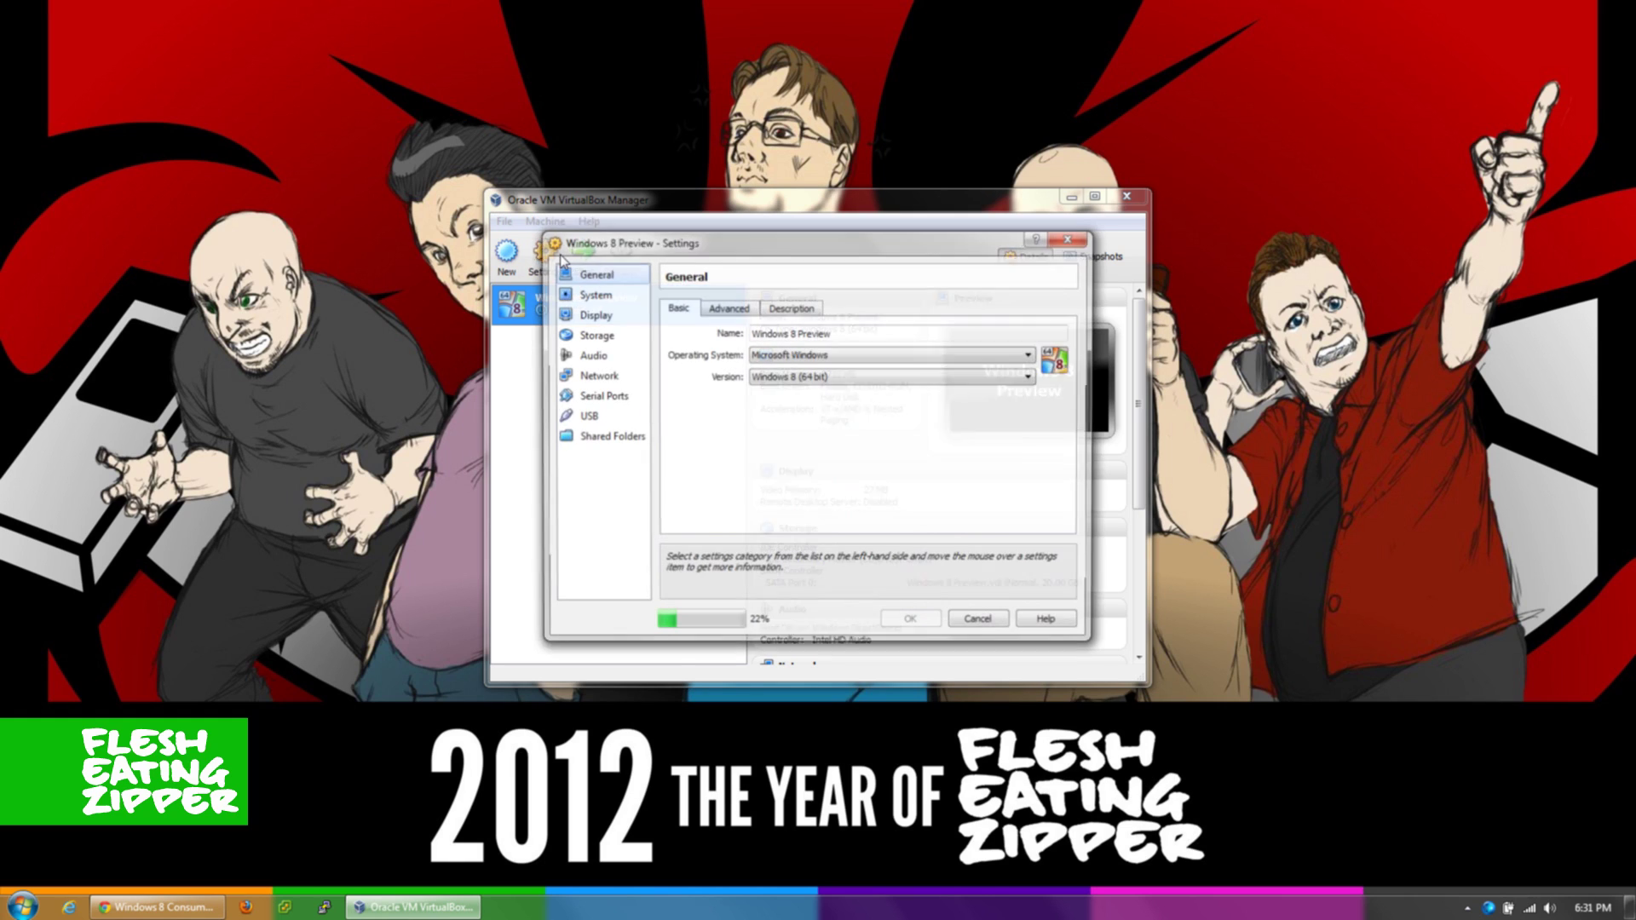
{"action": "left_click", "coordinate": [601, 340]}
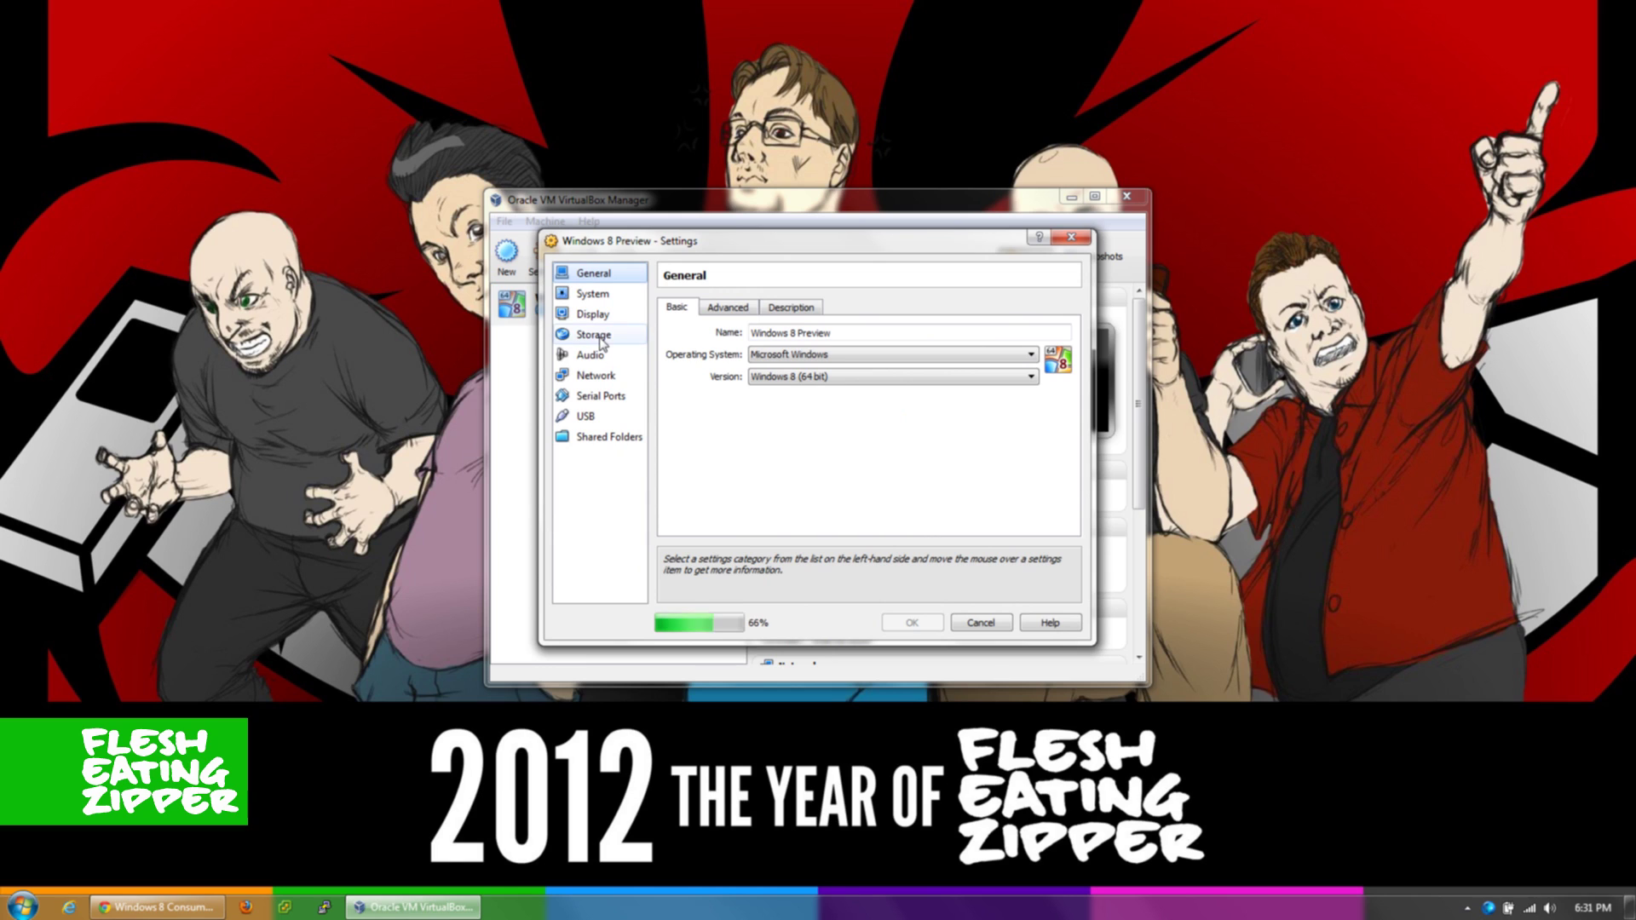
{"action": "left_click", "coordinate": [704, 345]}
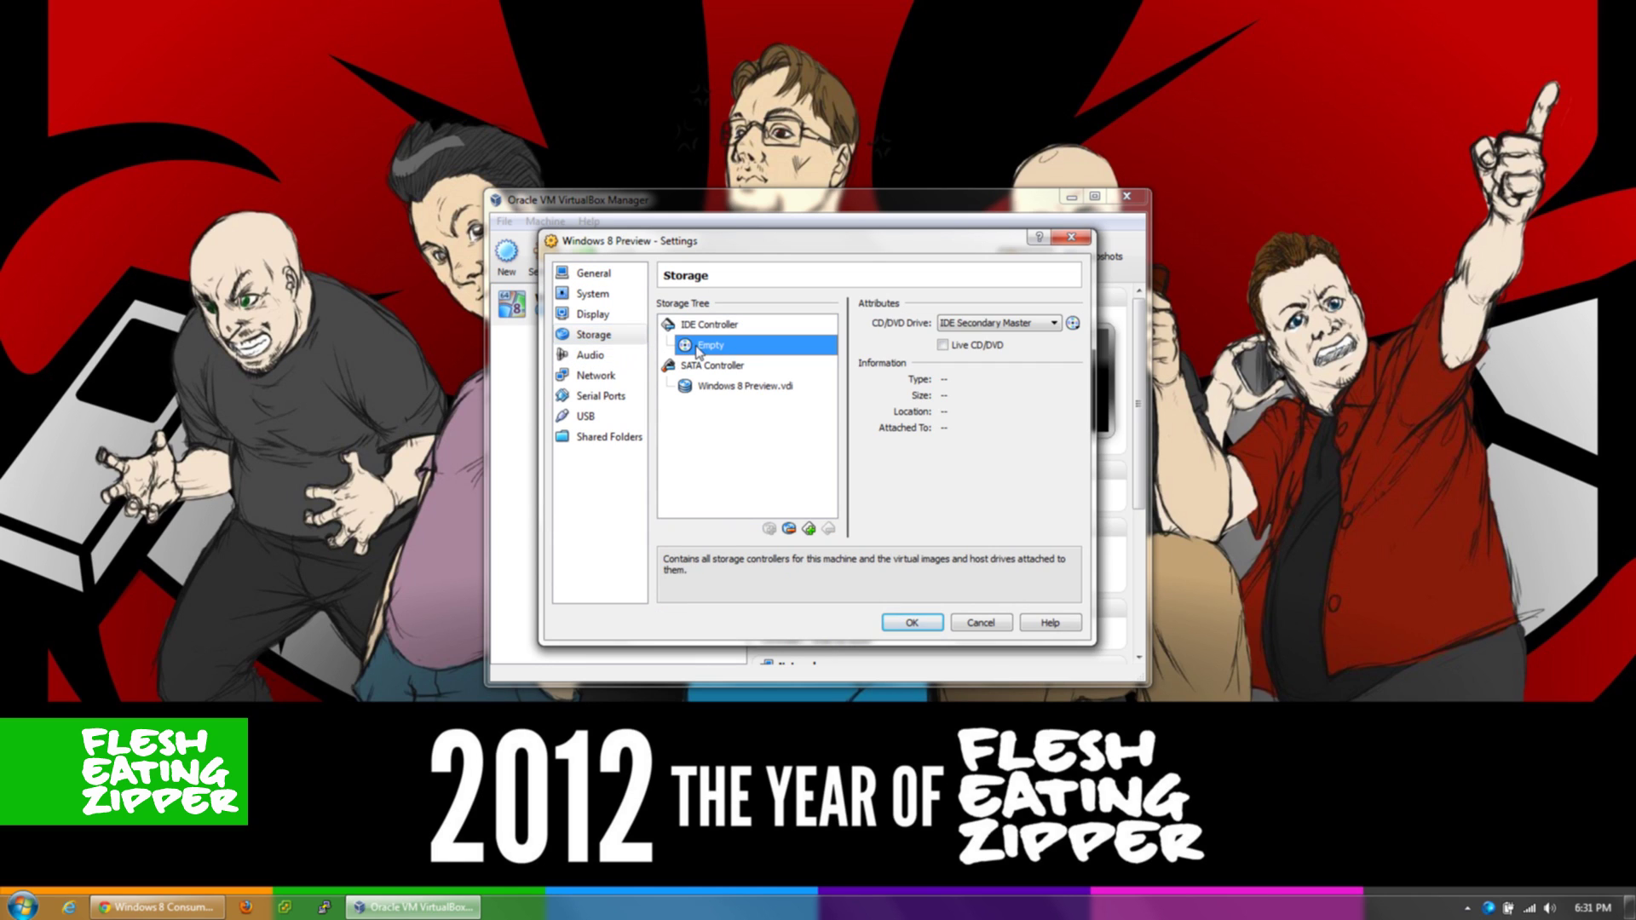
{"action": "left_click", "coordinate": [1073, 324]}
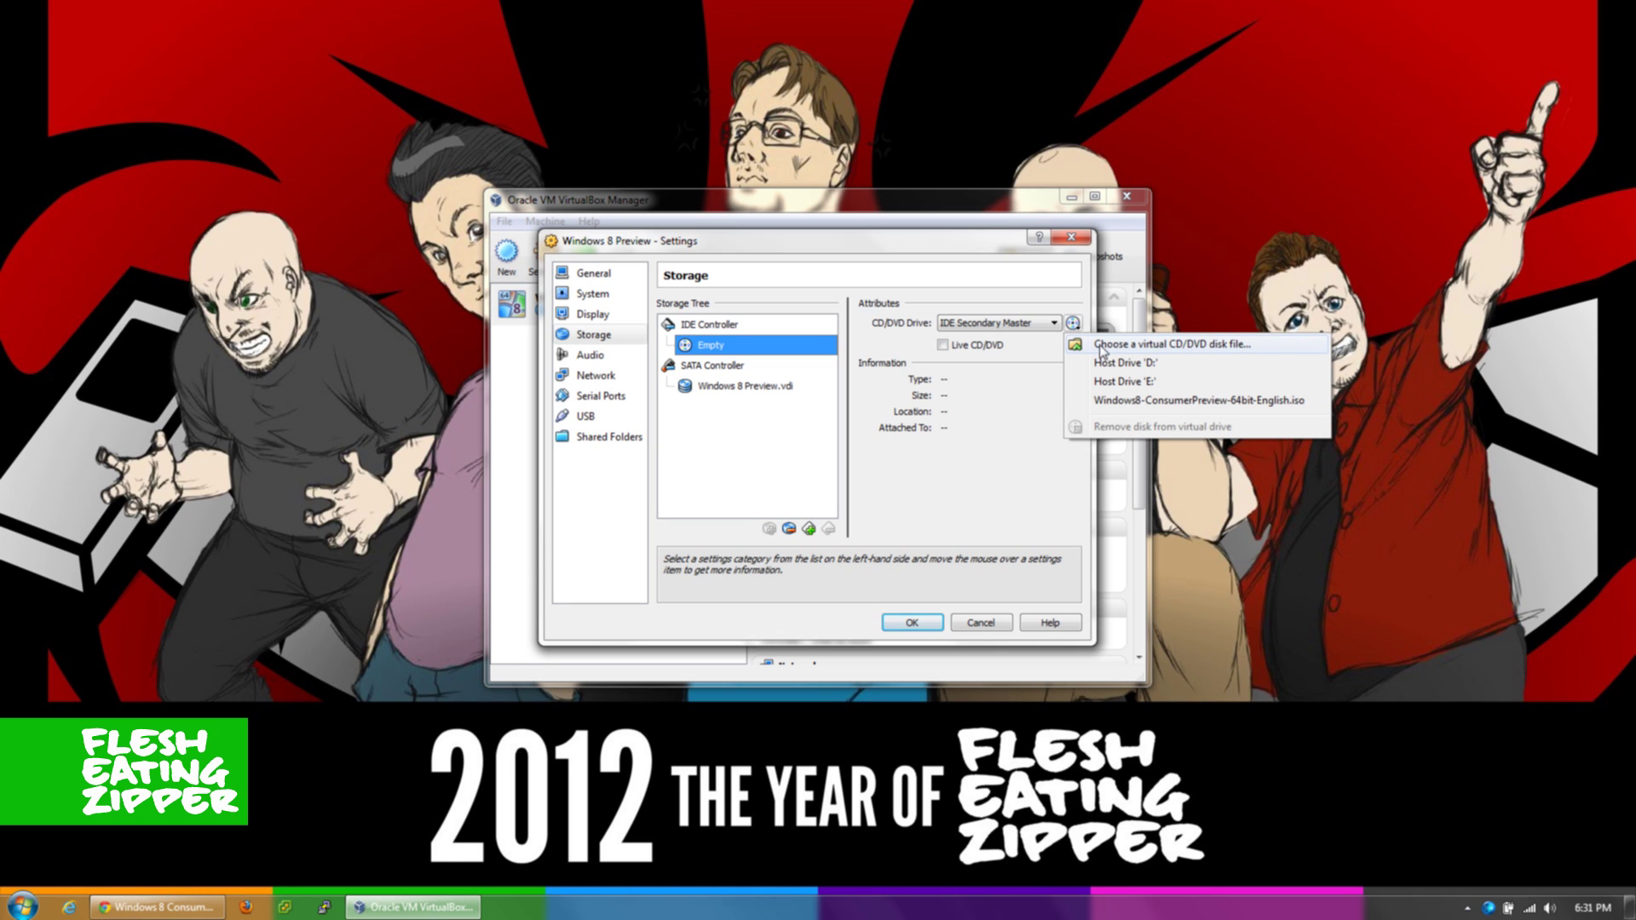
{"action": "left_click", "coordinate": [1101, 346]}
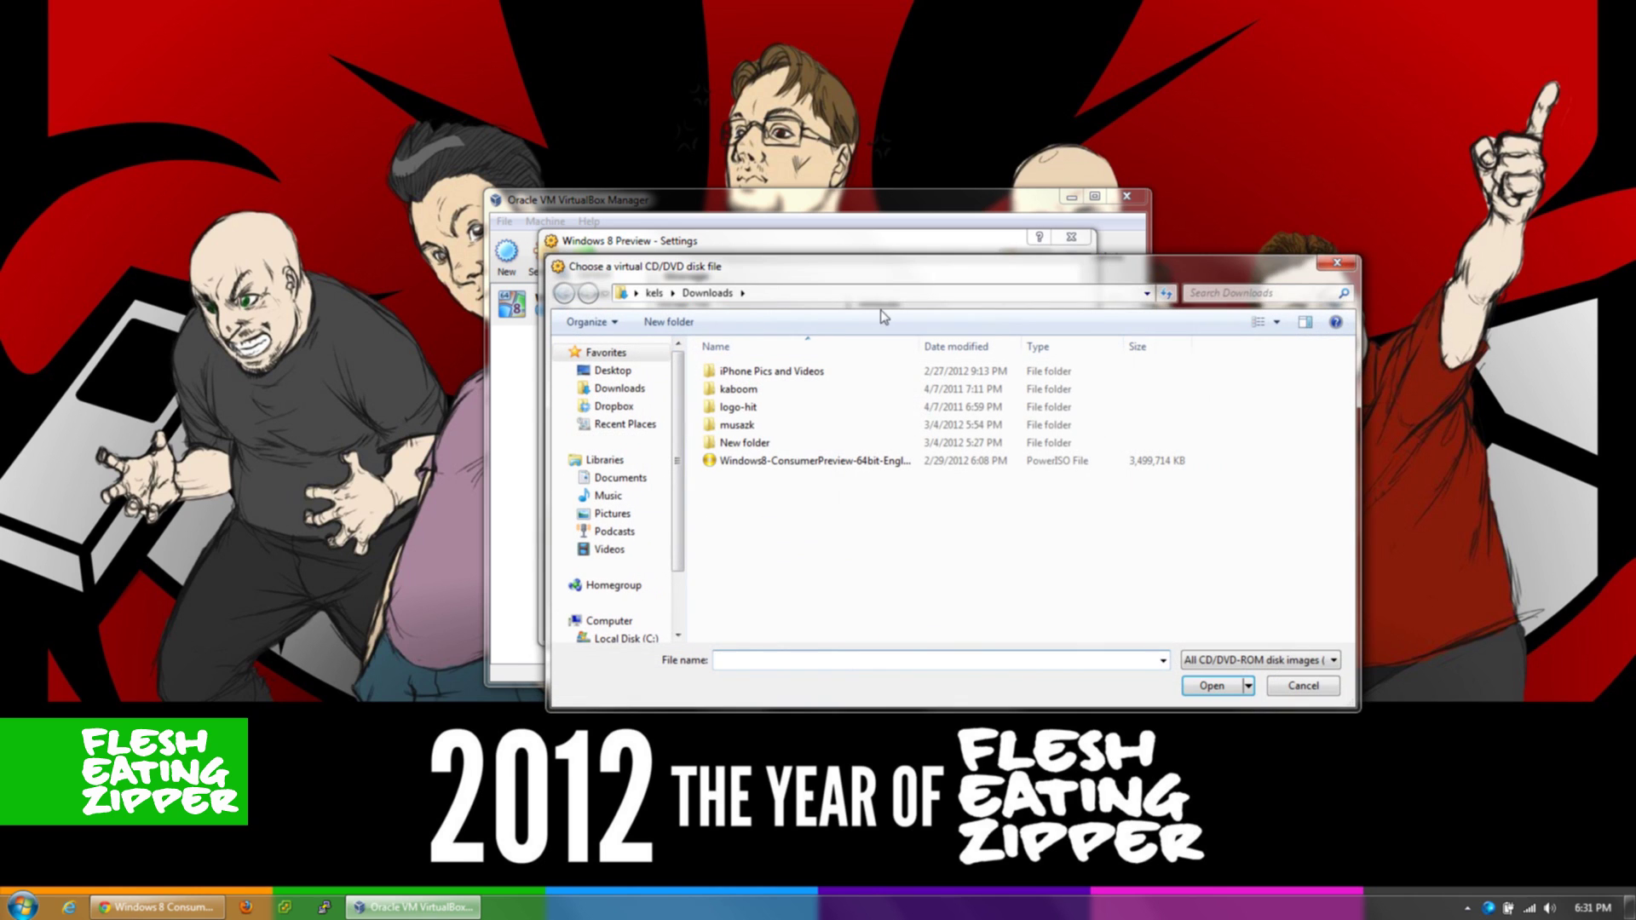
{"action": "double_click", "coordinate": [801, 461]}
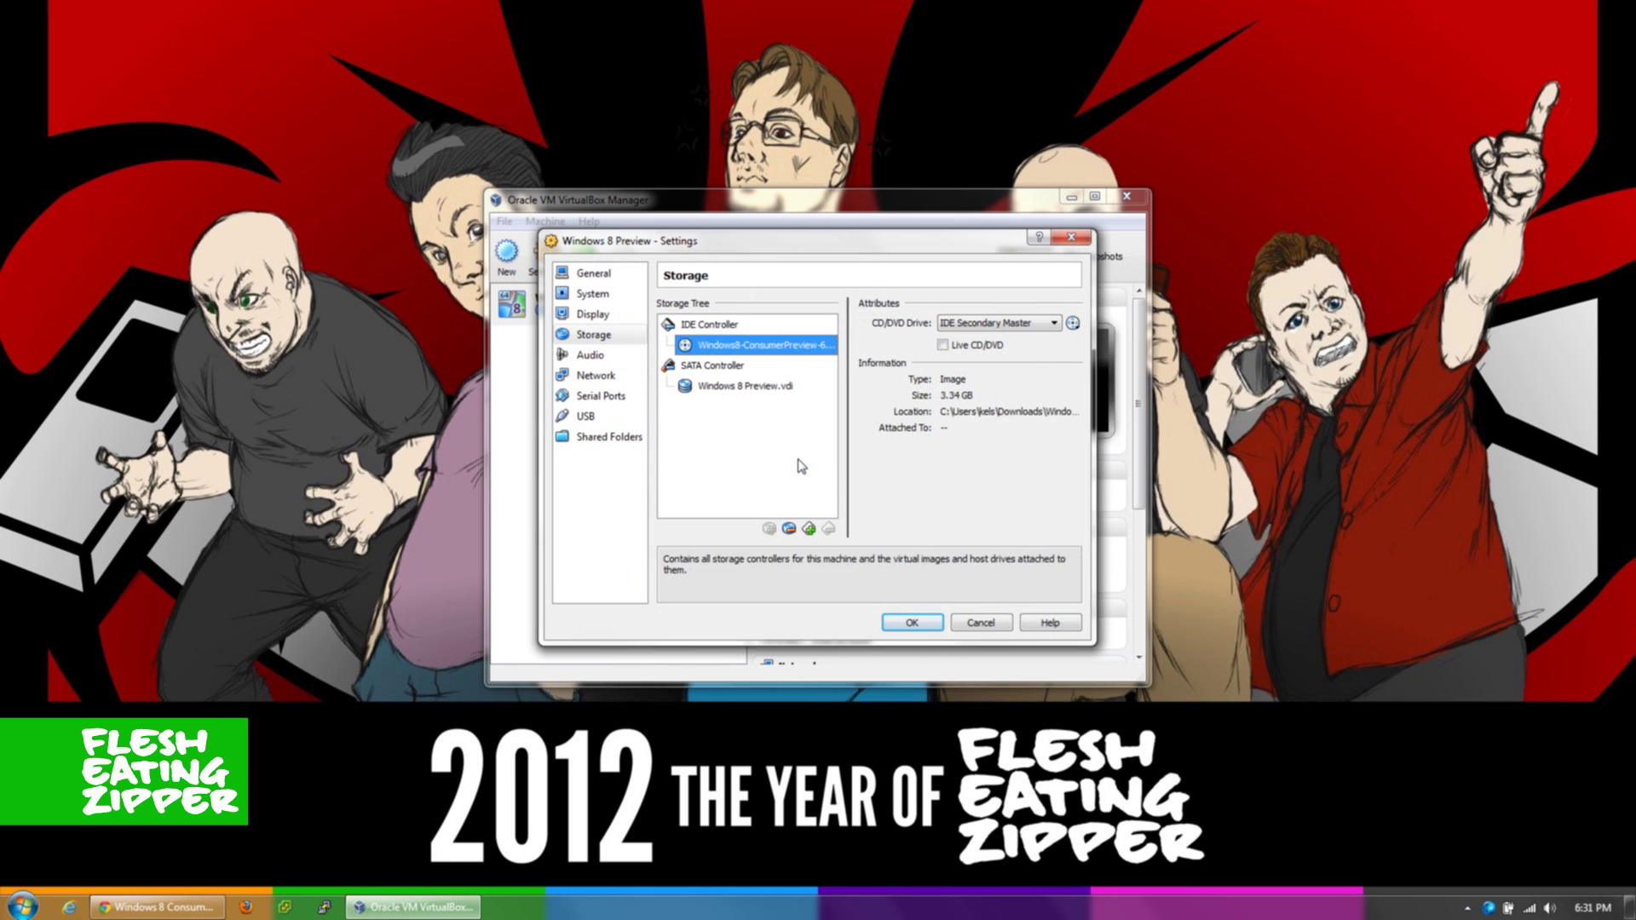
{"action": "left_click", "coordinate": [912, 623]}
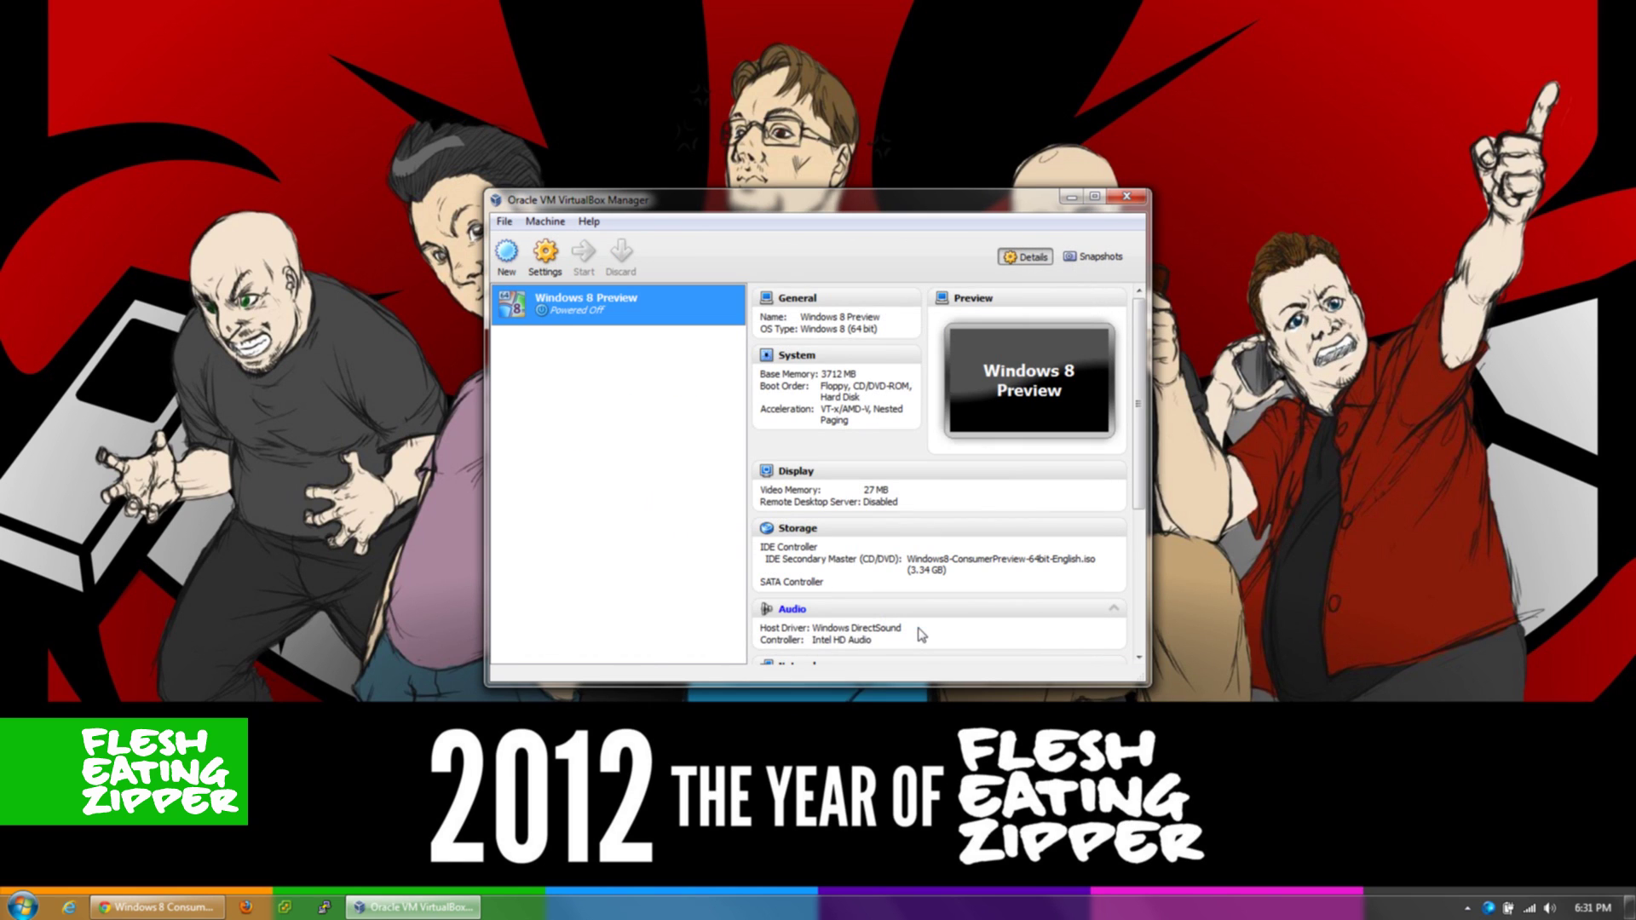
- Start the Windows 8 Preview VM, dismissing the colour-depth and mouse-integration notices
{"action": "left_click", "coordinate": [584, 253]}
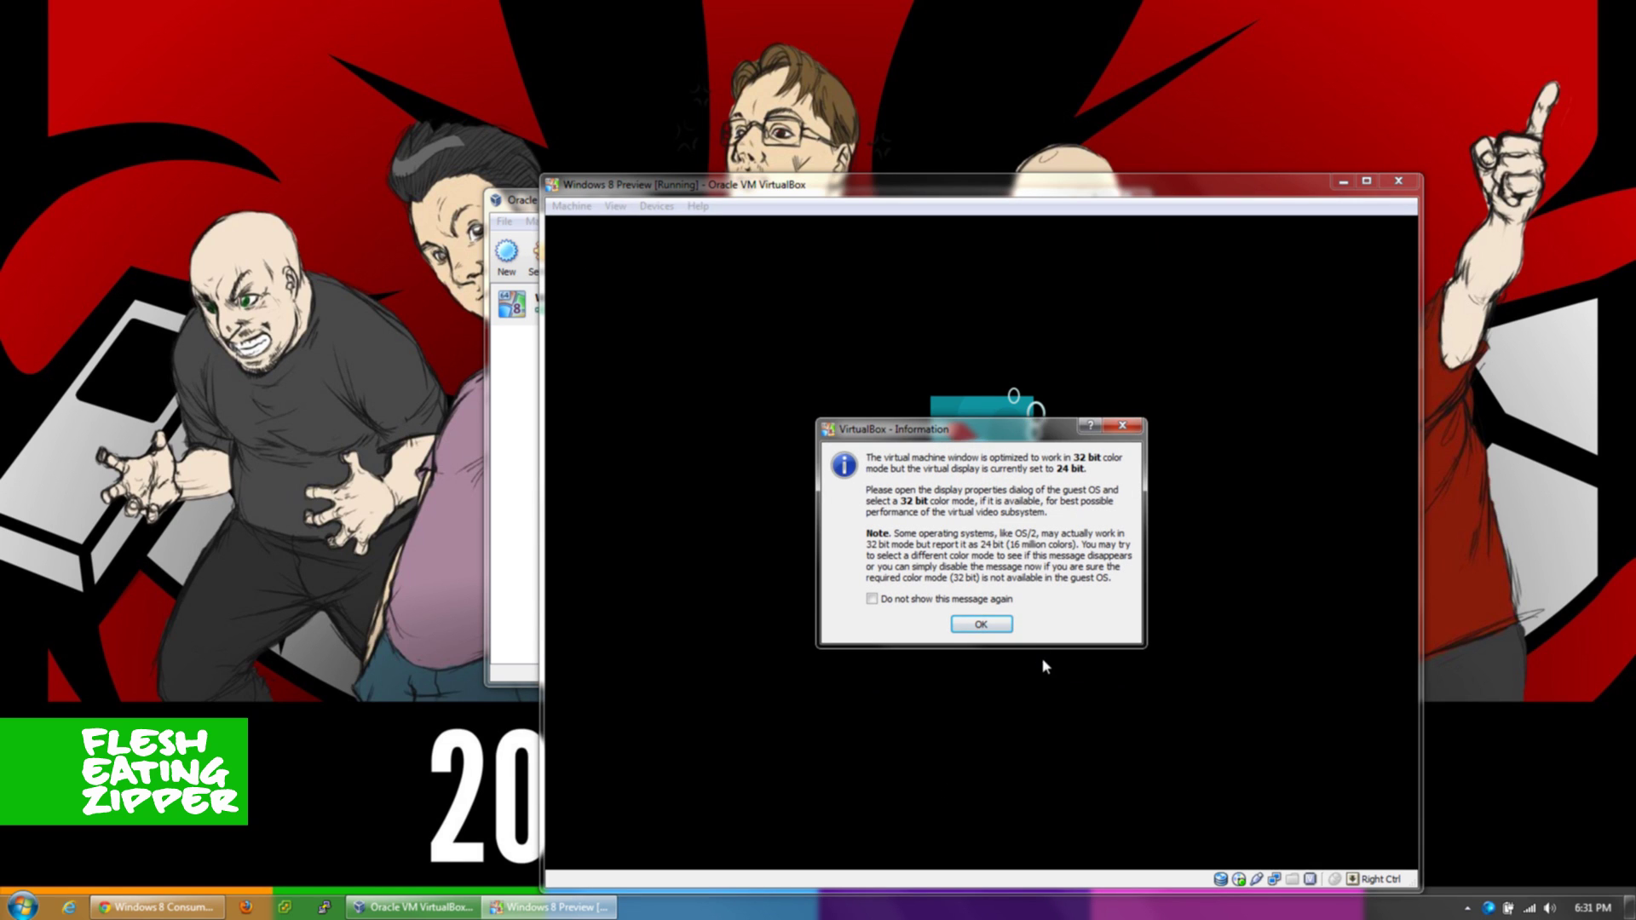
{"action": "left_click", "coordinate": [993, 624]}
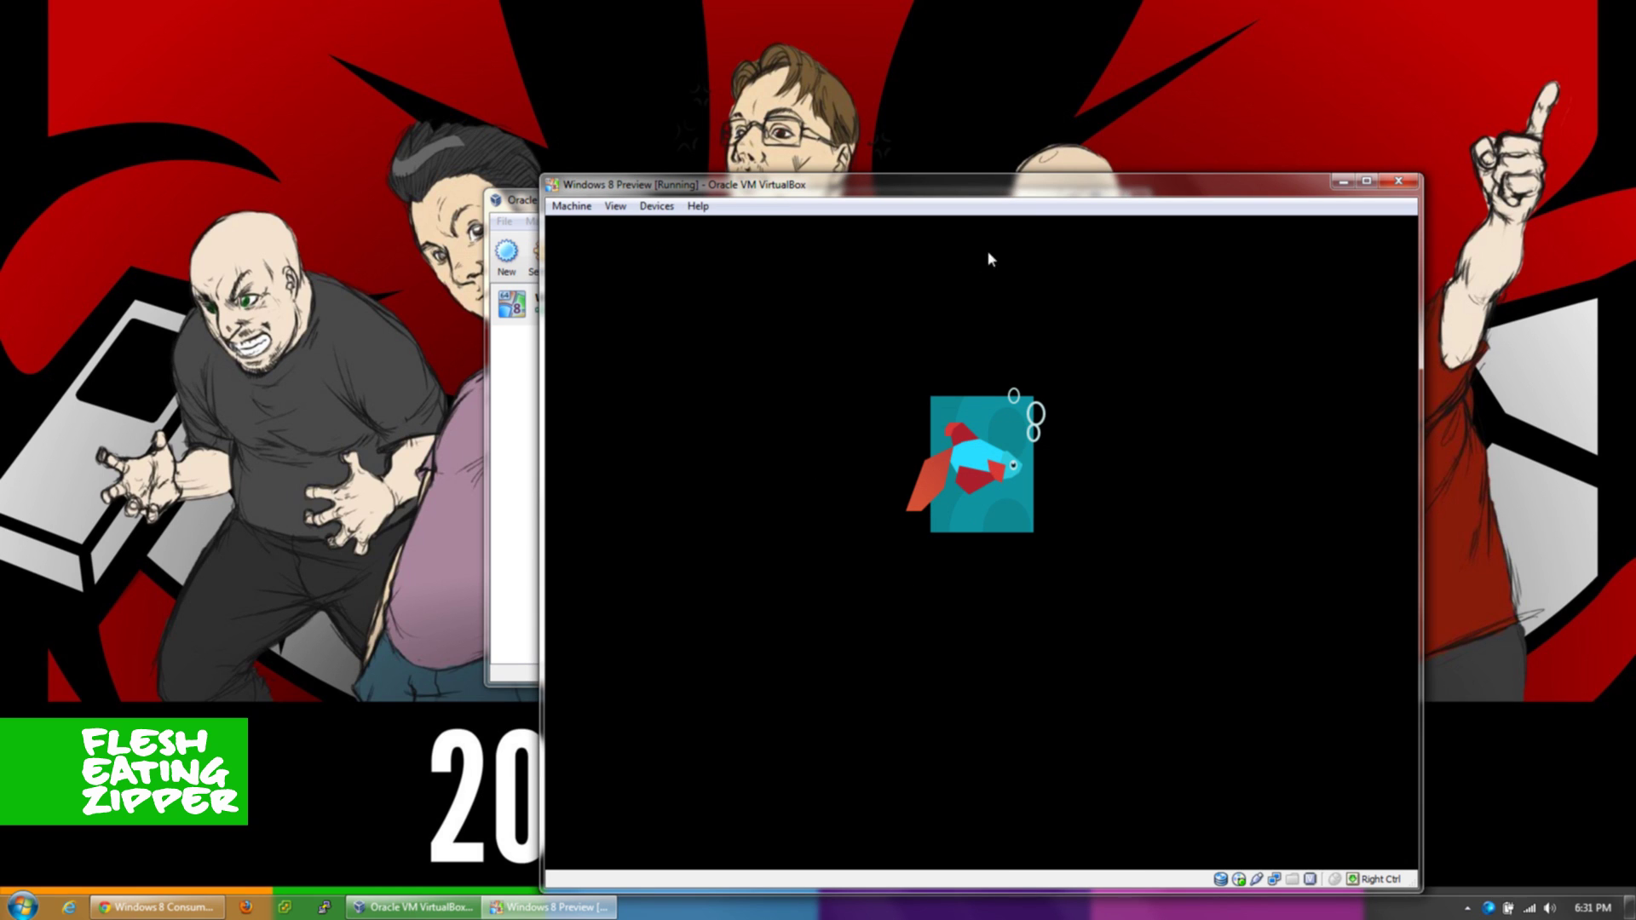
{"action": "left_click_drag", "start_coordinate": [1054, 189], "coordinate": [858, 192]}
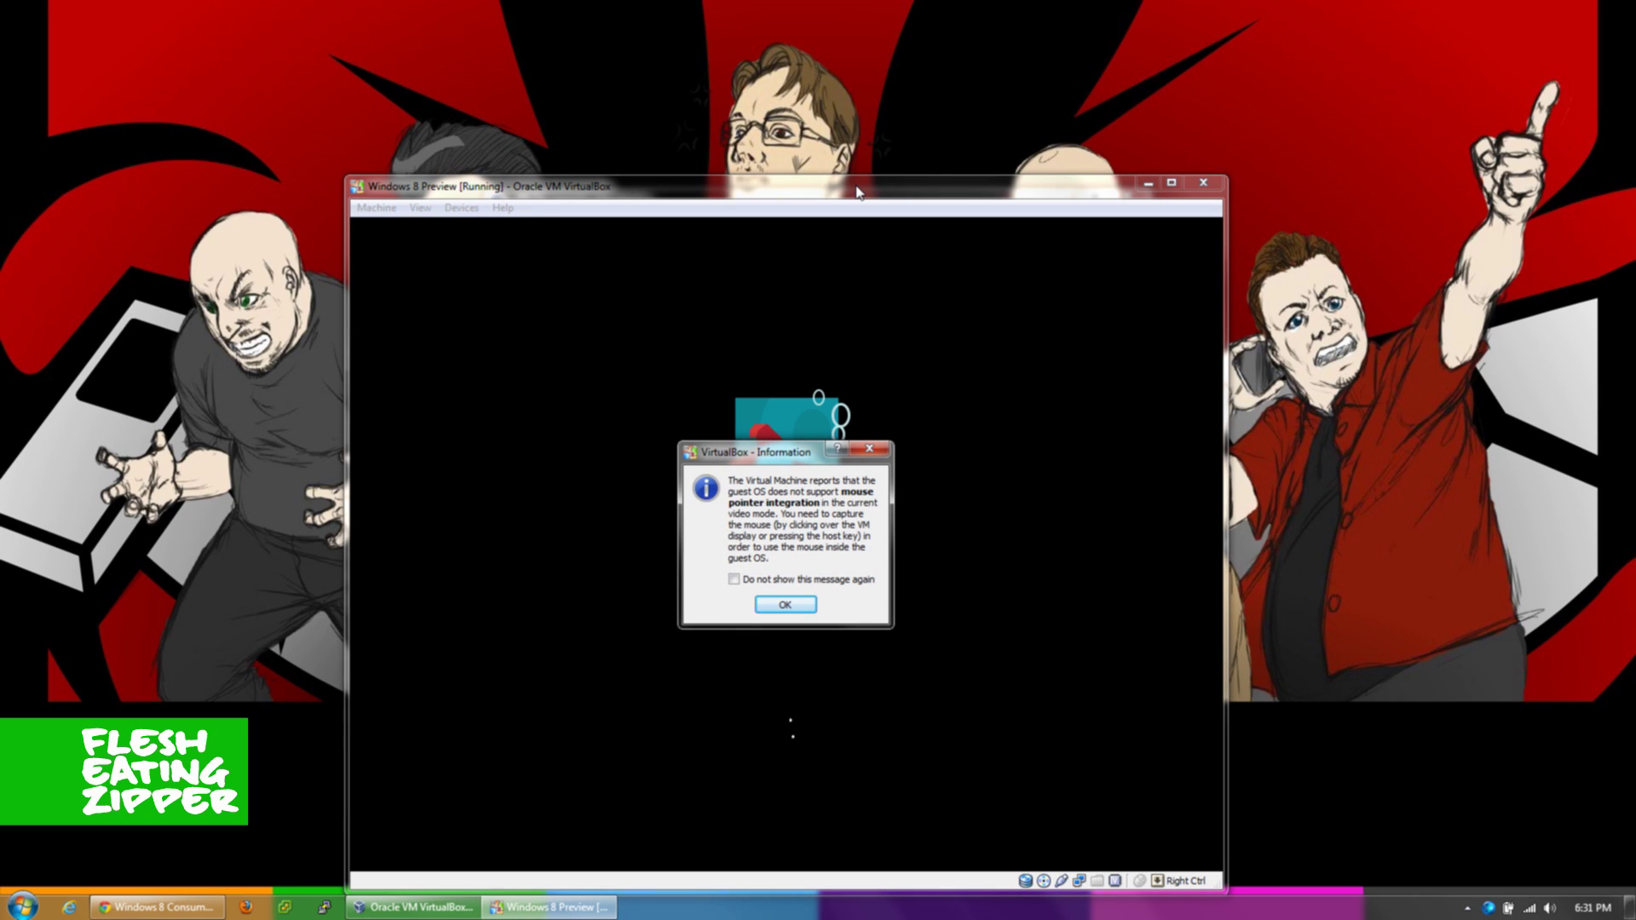
{"action": "left_click", "coordinate": [785, 605]}
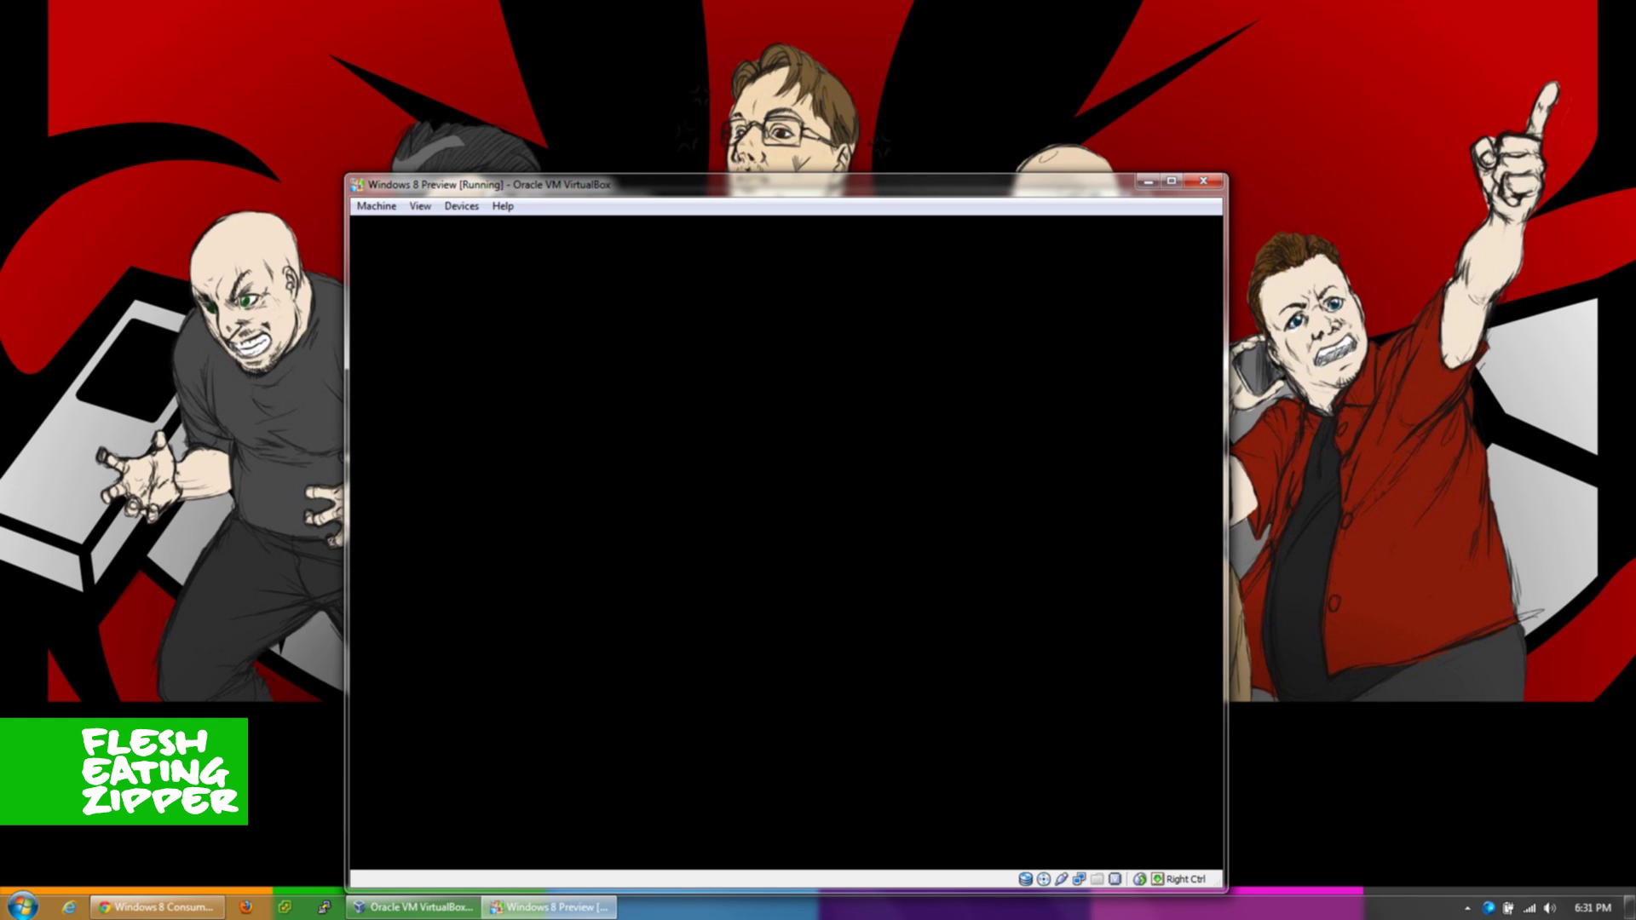
- Begin Windows Setup with Install now and submit the Windows product key
{"action": "key", "text": "Return"}
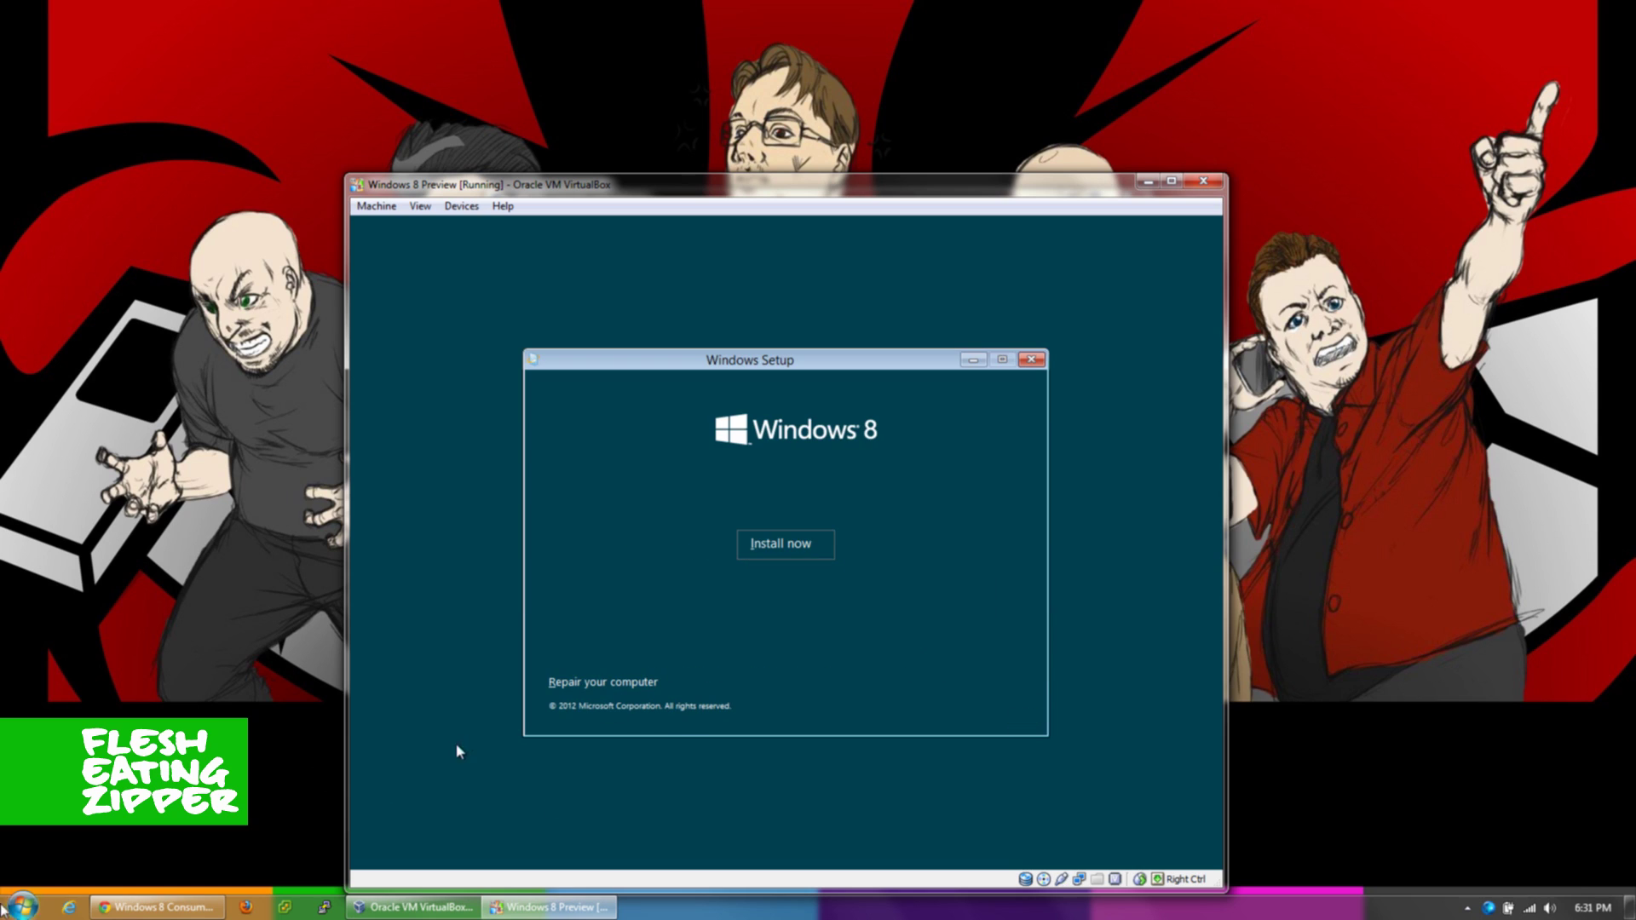
{"action": "left_click", "coordinate": [822, 548]}
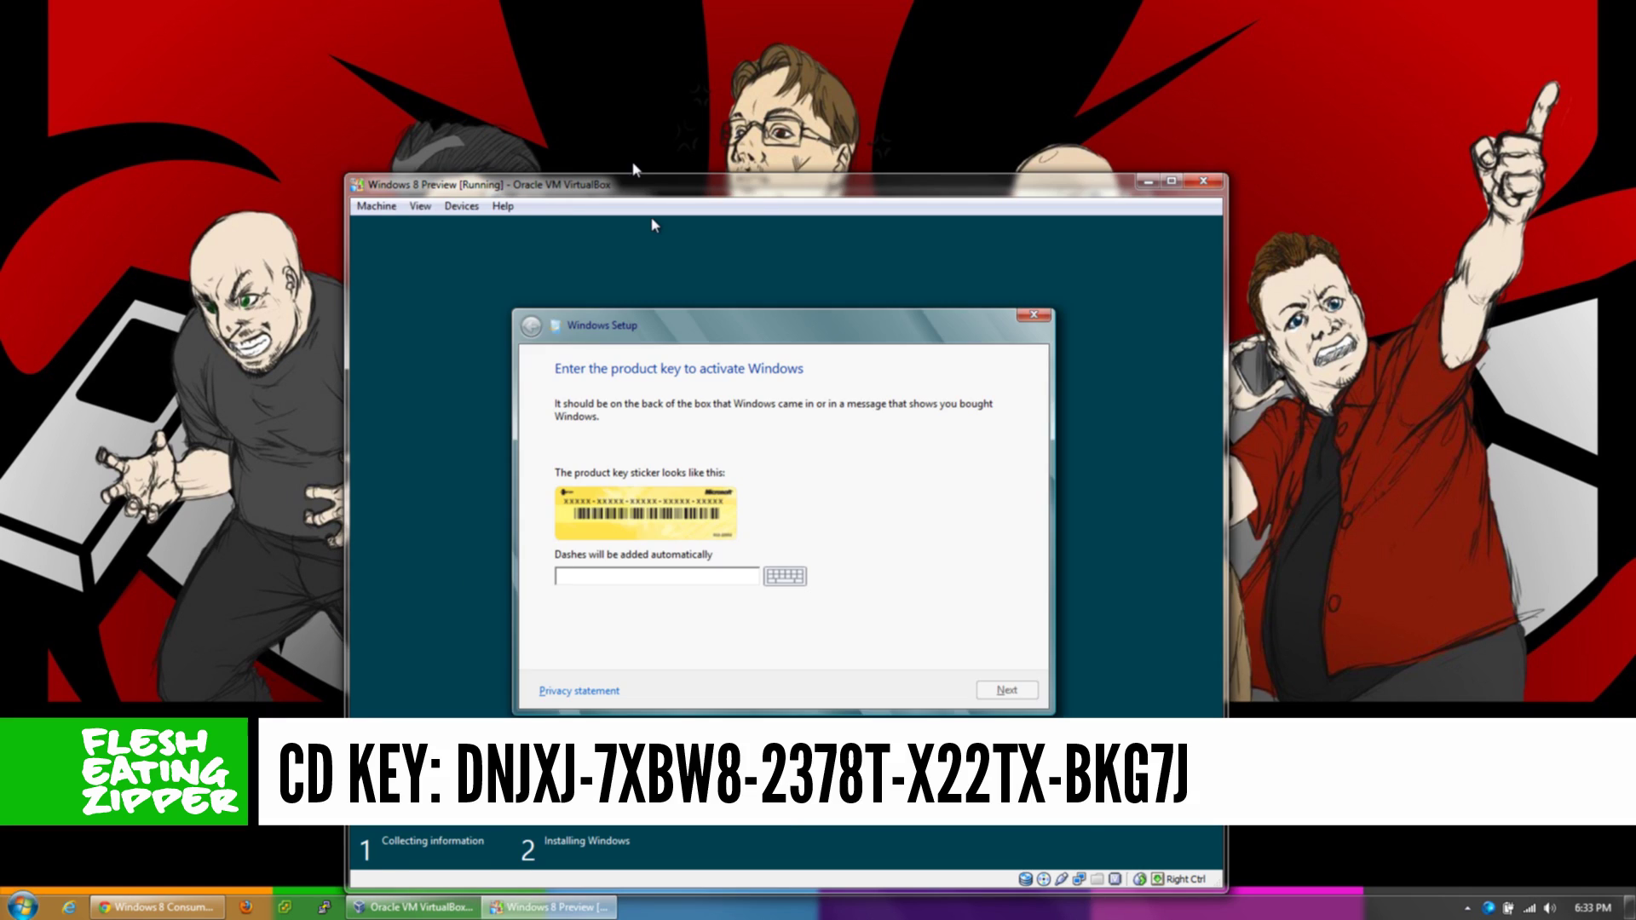
{"action": "type", "text": "DNJXJ-7XBW8-2378T-X22TX"}
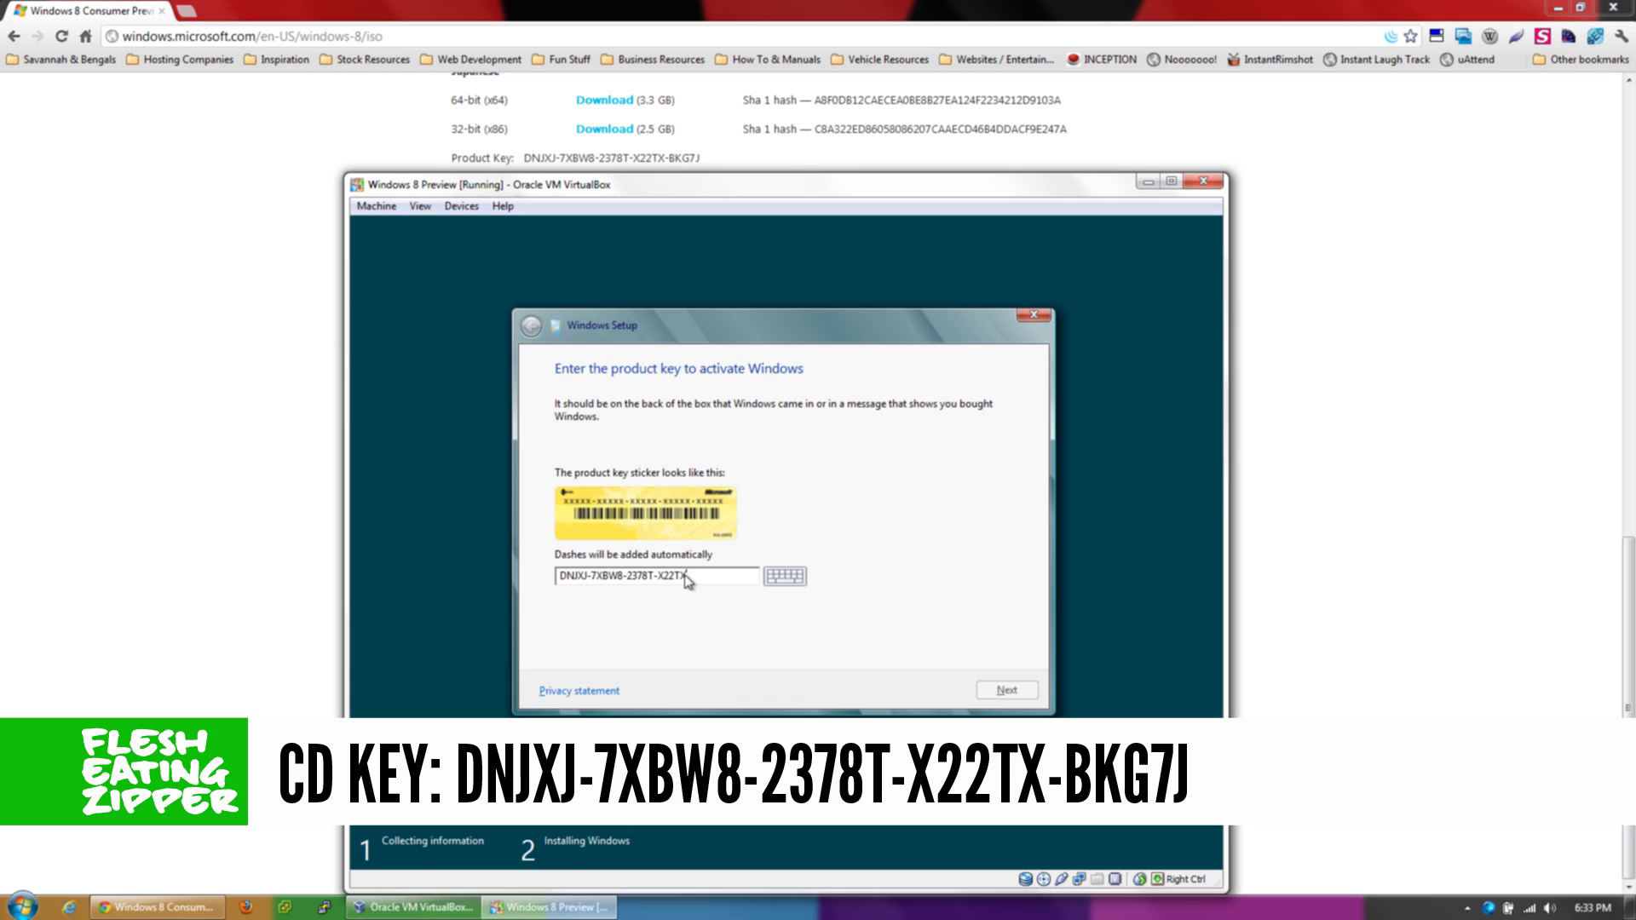
{"action": "type", "text": "-BKG7J"}
{"action": "left_click", "coordinate": [1004, 691]}
- Accept the license terms and run a Custom install onto the virtual disk
{"action": "left_click", "coordinate": [680, 646]}
{"action": "left_click", "coordinate": [1014, 689]}
{"action": "left_click", "coordinate": [752, 517]}
{"action": "left_click", "coordinate": [989, 693]}
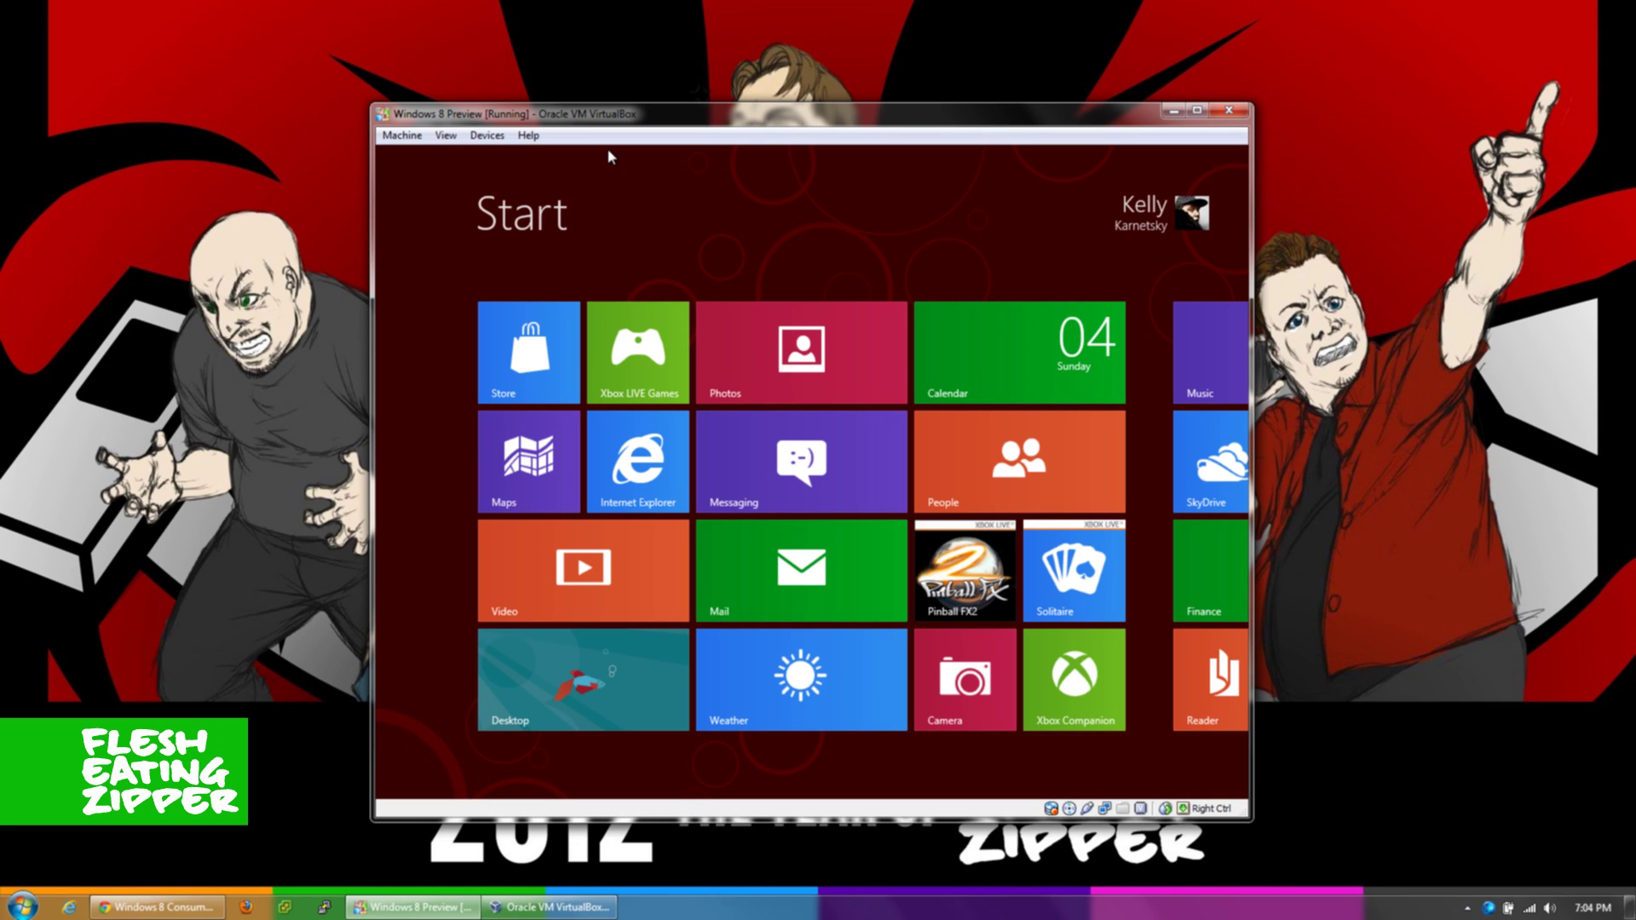
{"action": "left_click", "coordinate": [487, 137]}
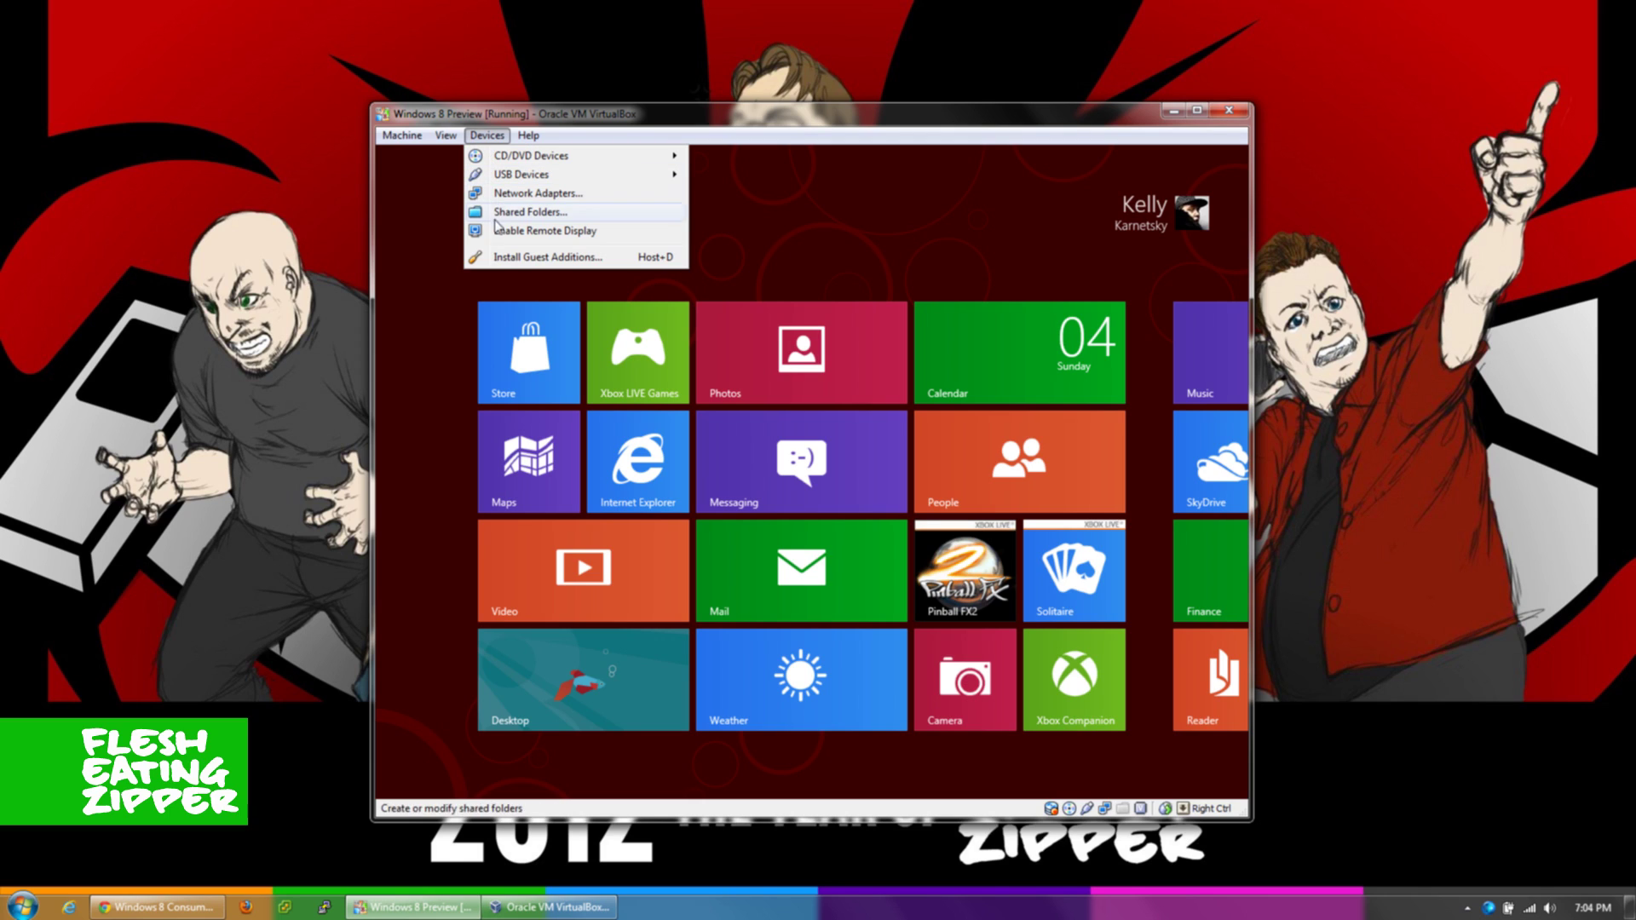
- Insert the Guest Additions disc and run VBoxWindowsAdditions.exe from the AutoPlay prompt
{"action": "left_click", "coordinate": [499, 260]}
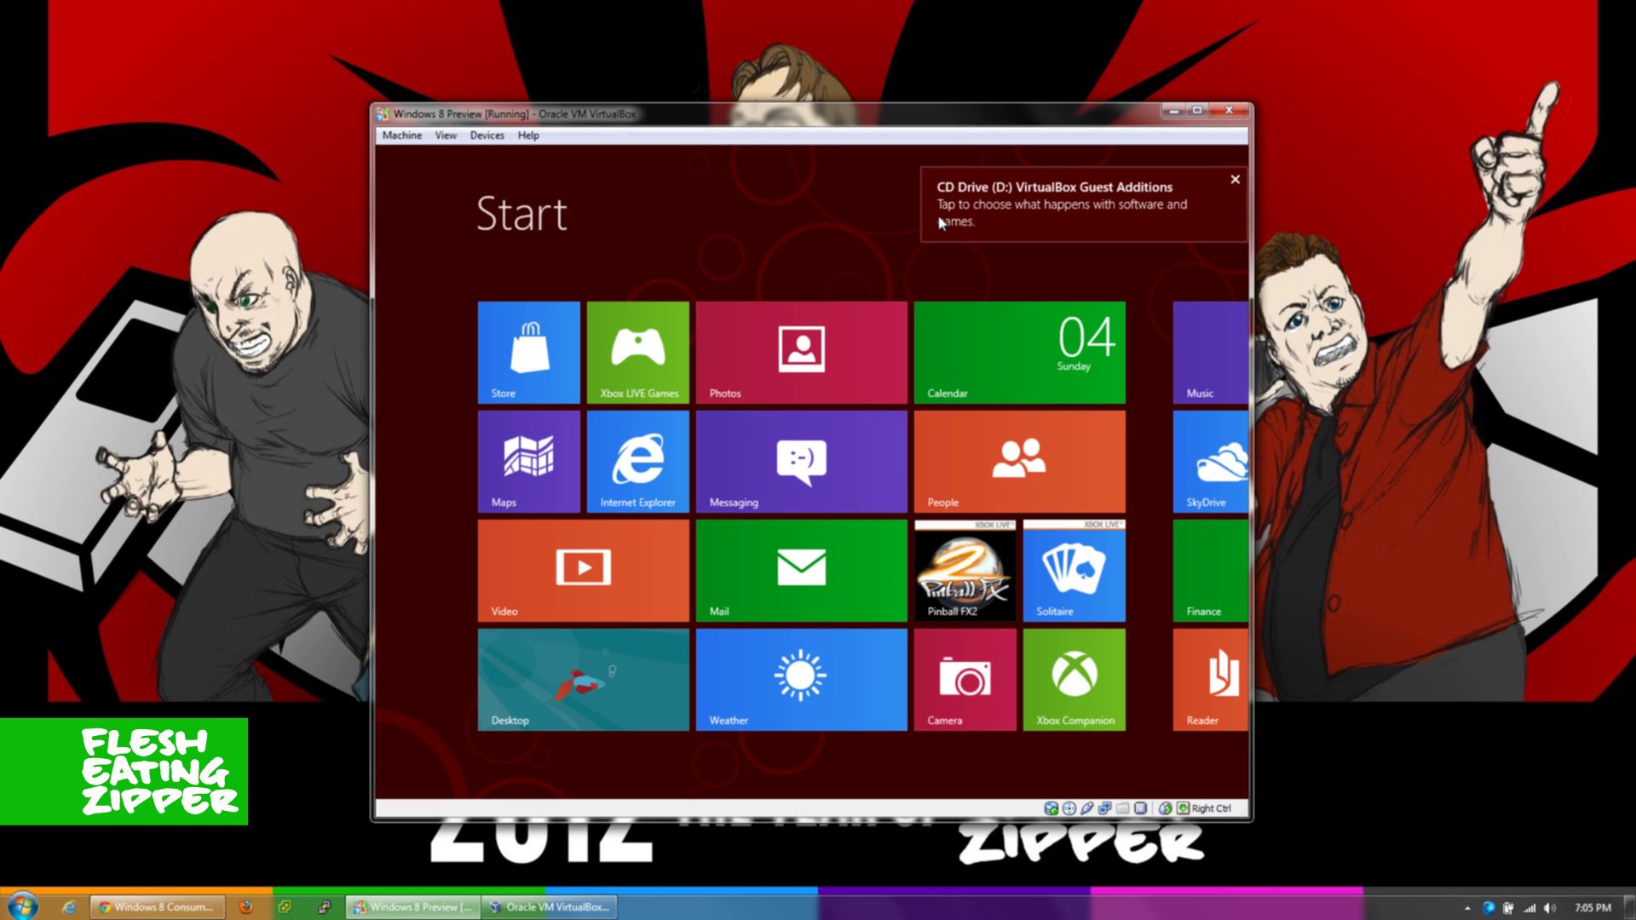
{"action": "left_click", "coordinate": [942, 223]}
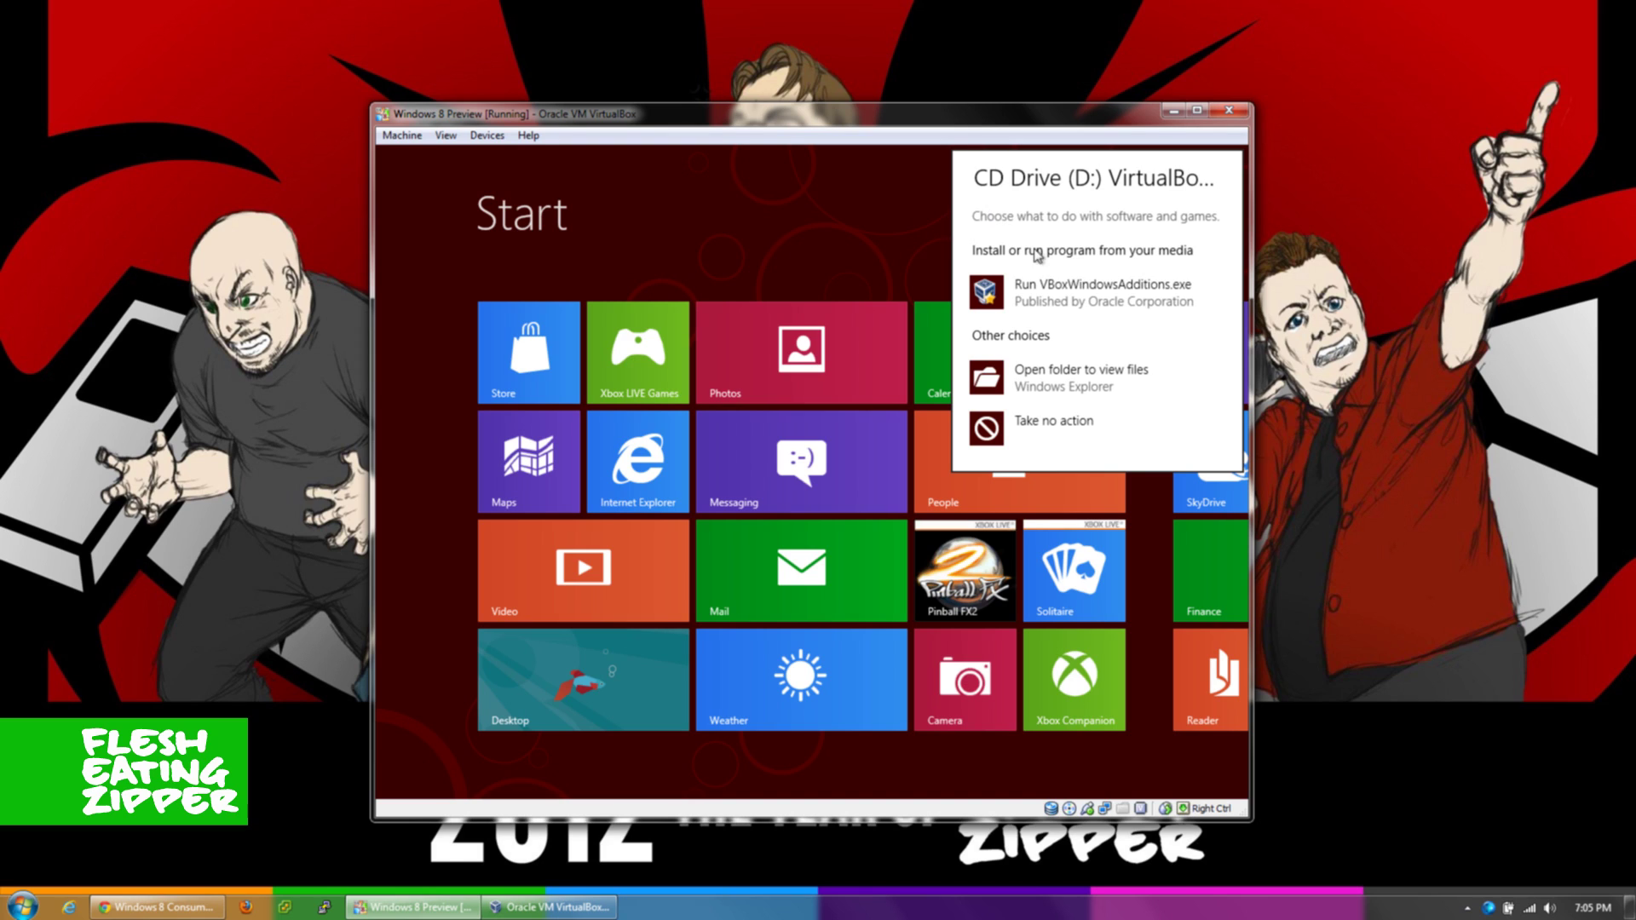
{"action": "left_click", "coordinate": [1064, 302]}
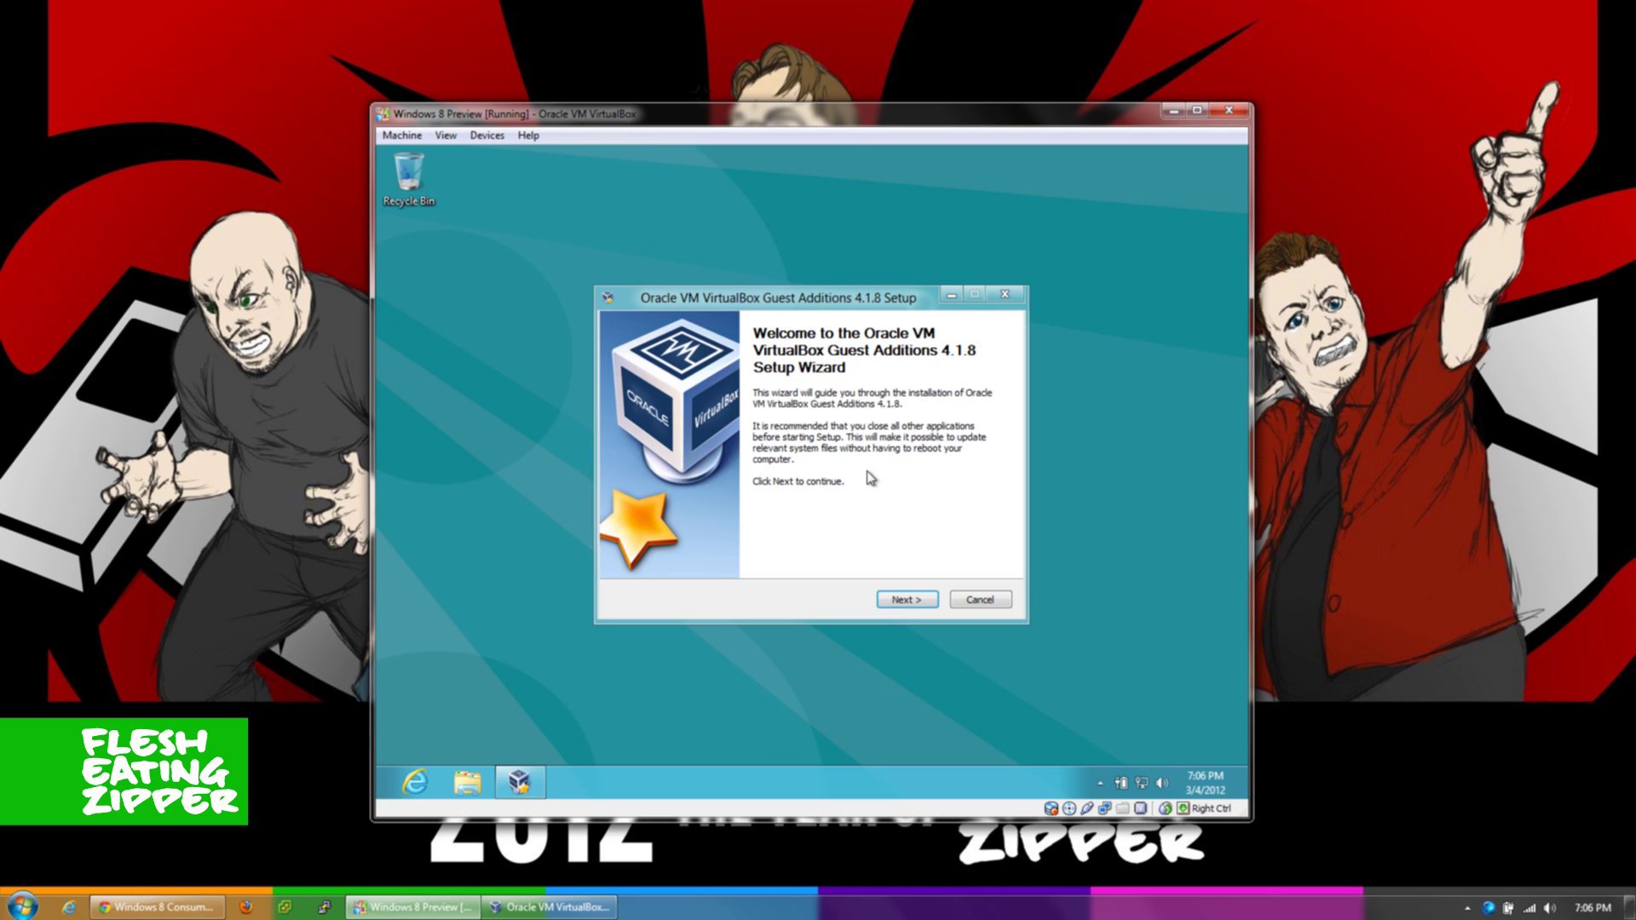
- Install Guest Additions with the default folder, without full Direct3D support
{"action": "left_click", "coordinate": [927, 601]}
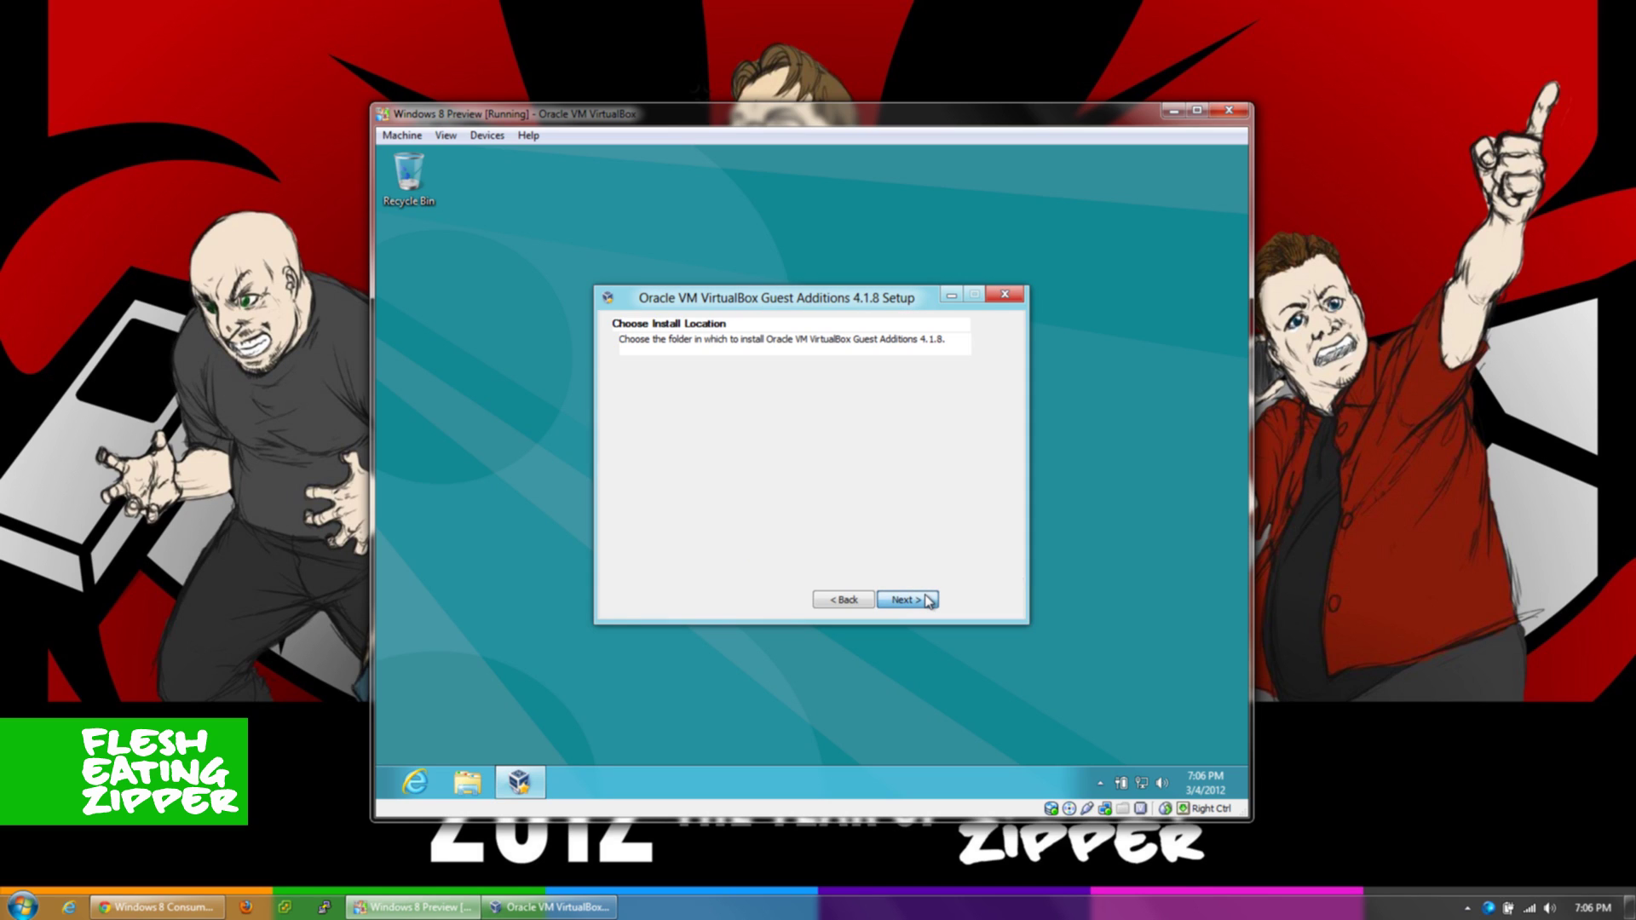
{"action": "left_click", "coordinate": [927, 601]}
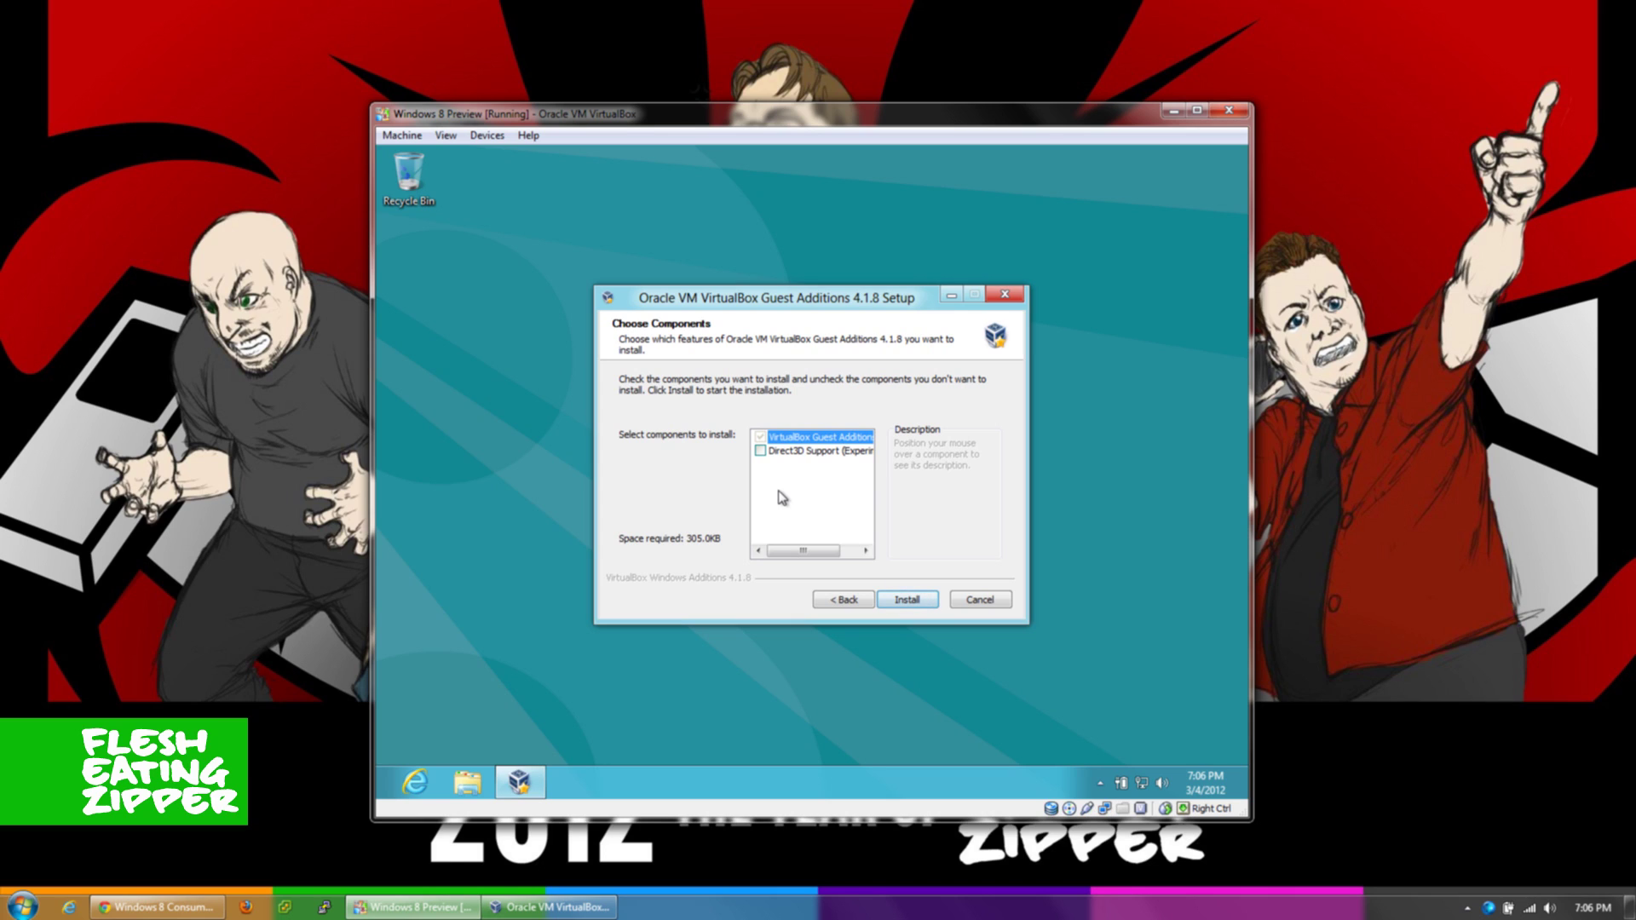
{"action": "left_click", "coordinate": [762, 452]}
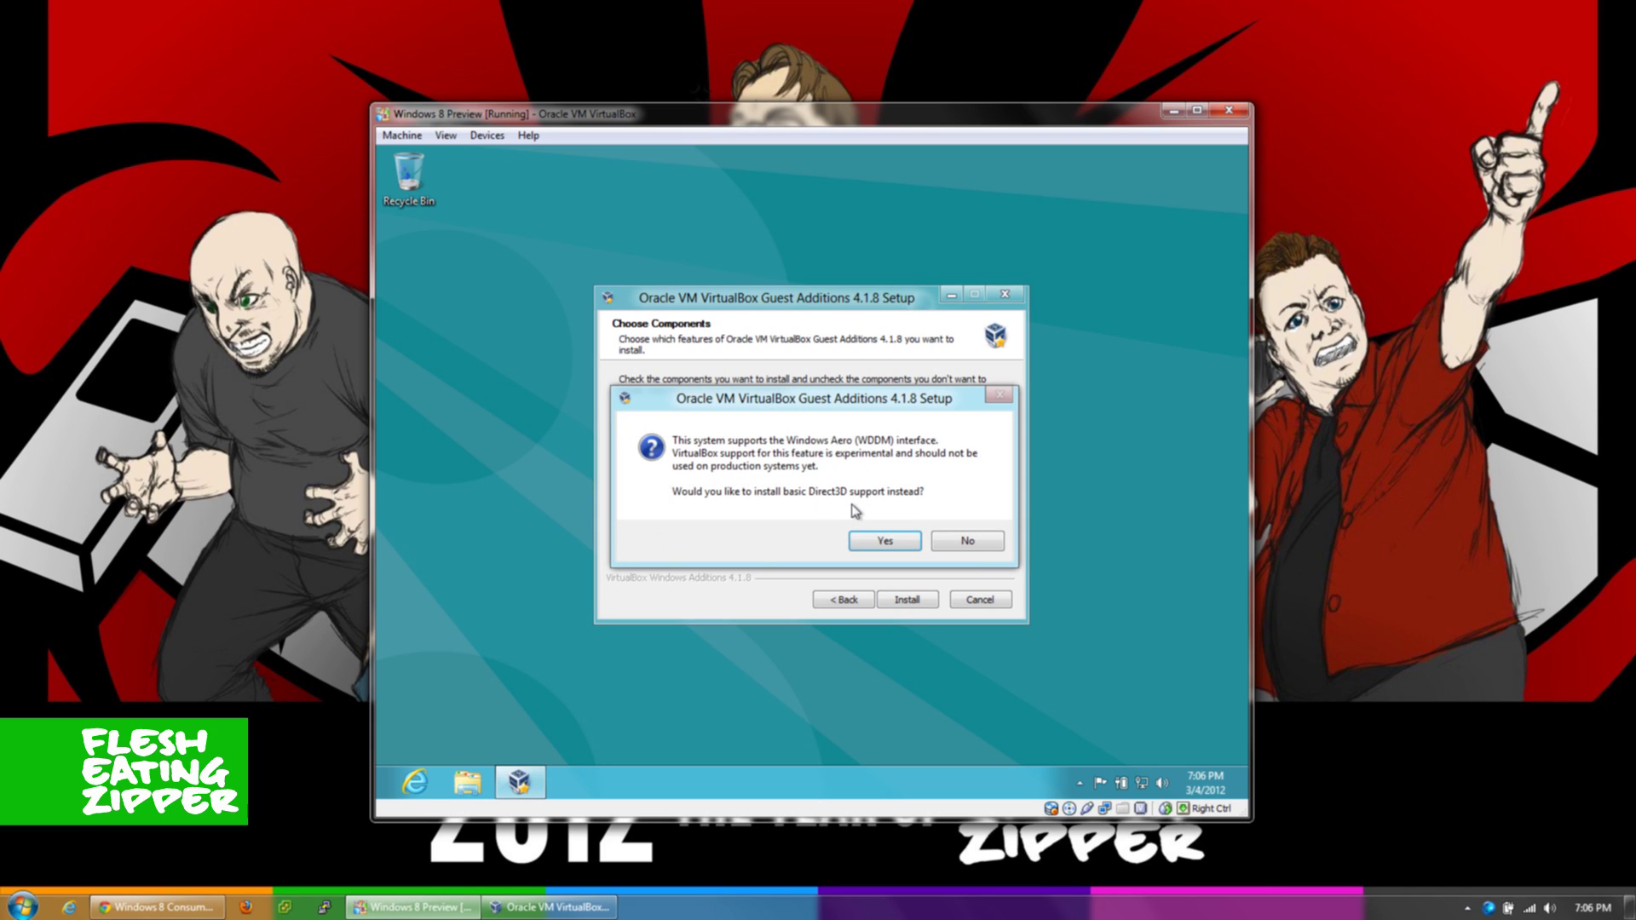
{"action": "left_click", "coordinate": [886, 542]}
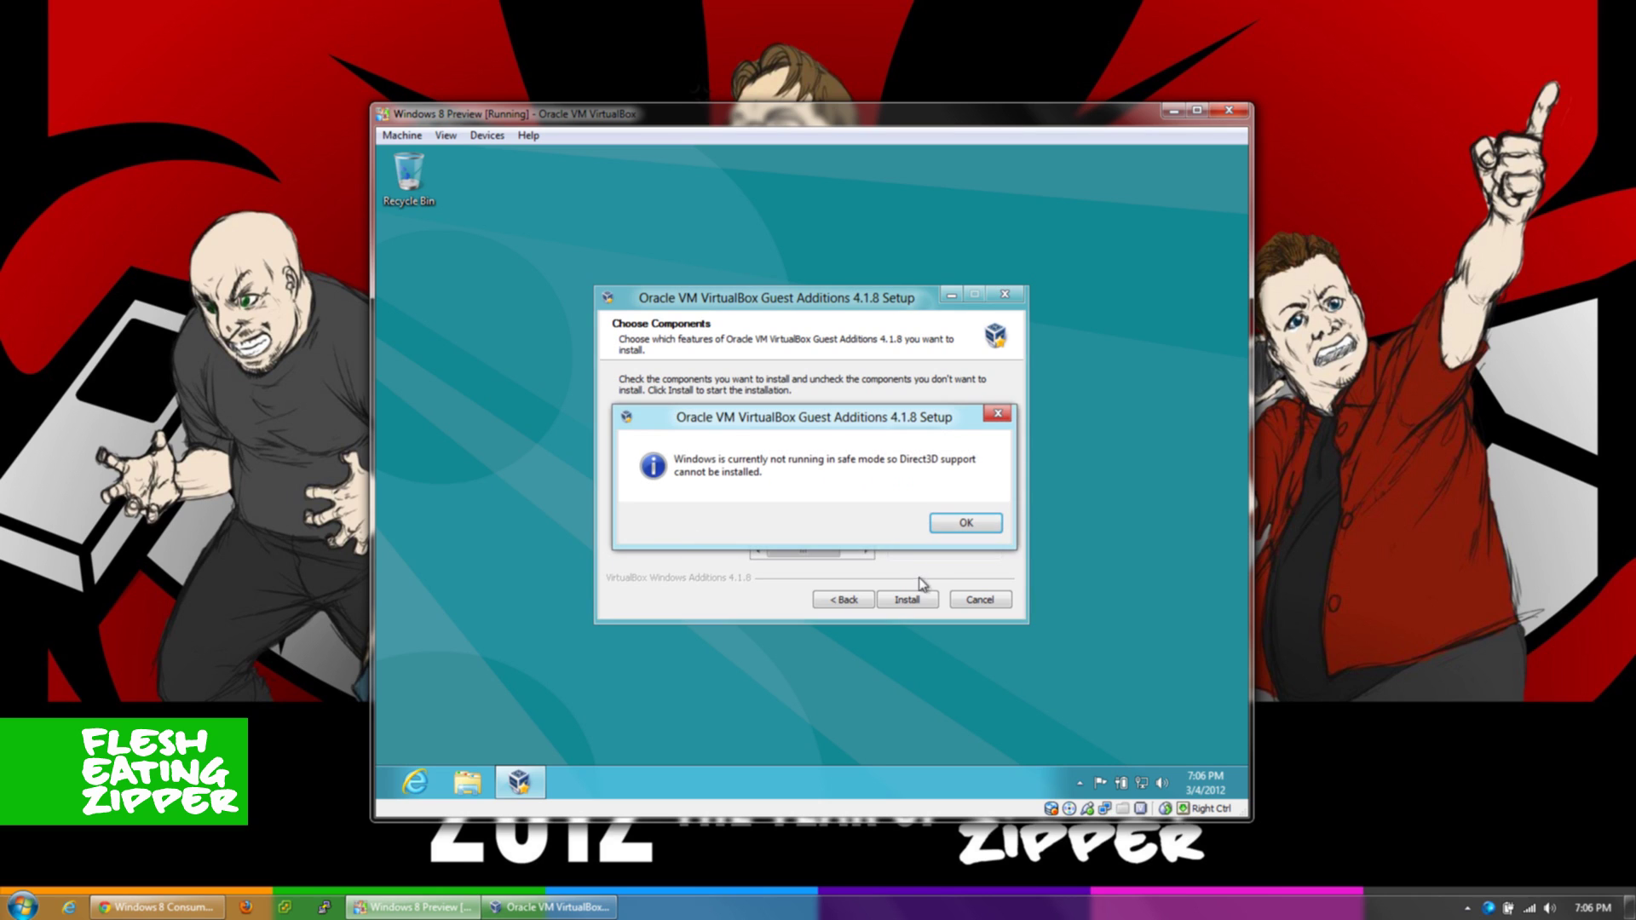
{"action": "left_click", "coordinate": [964, 524]}
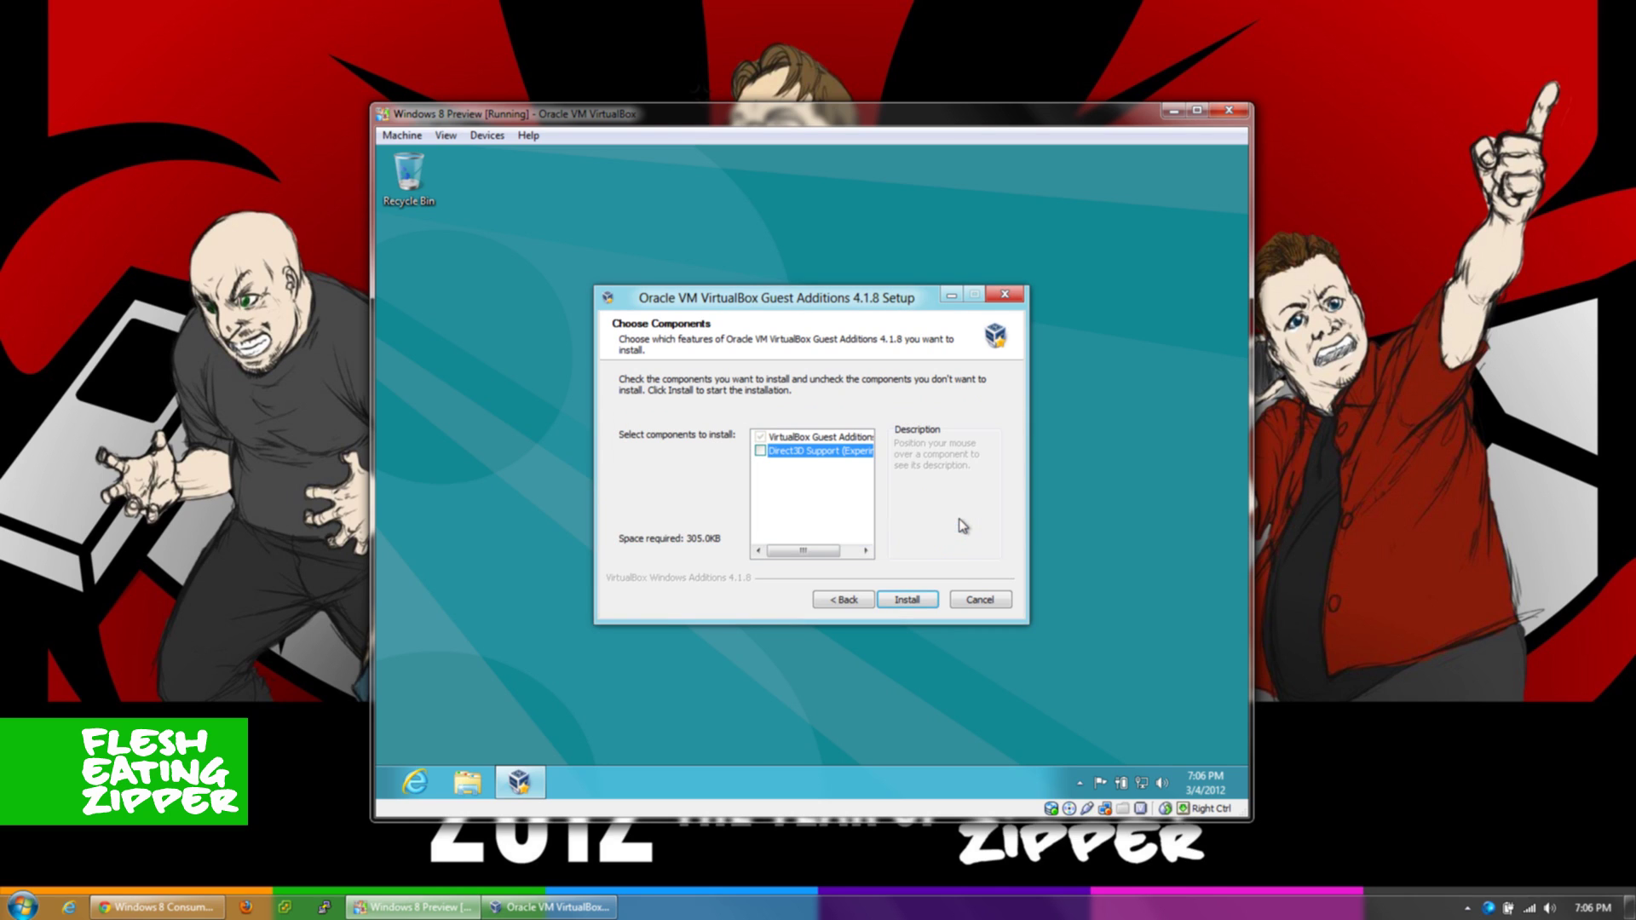
{"action": "left_click", "coordinate": [909, 600]}
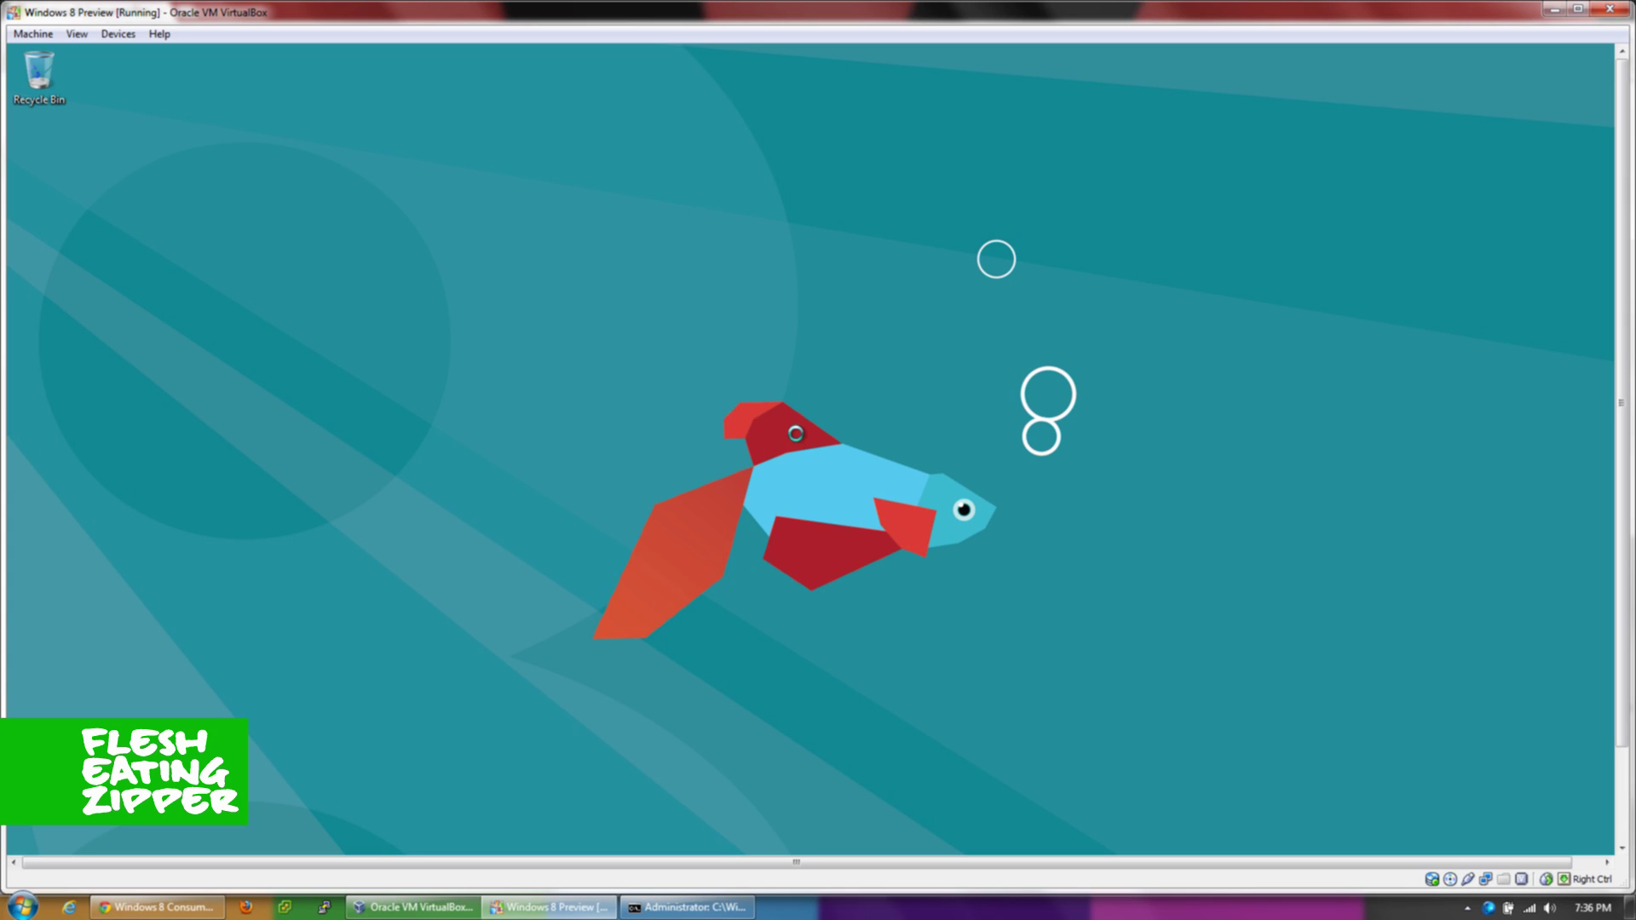
- Check the guest's screen resolution is 1920 × 1080, then restore the administrator command prompt
{"action": "right_click", "coordinate": [799, 440]}
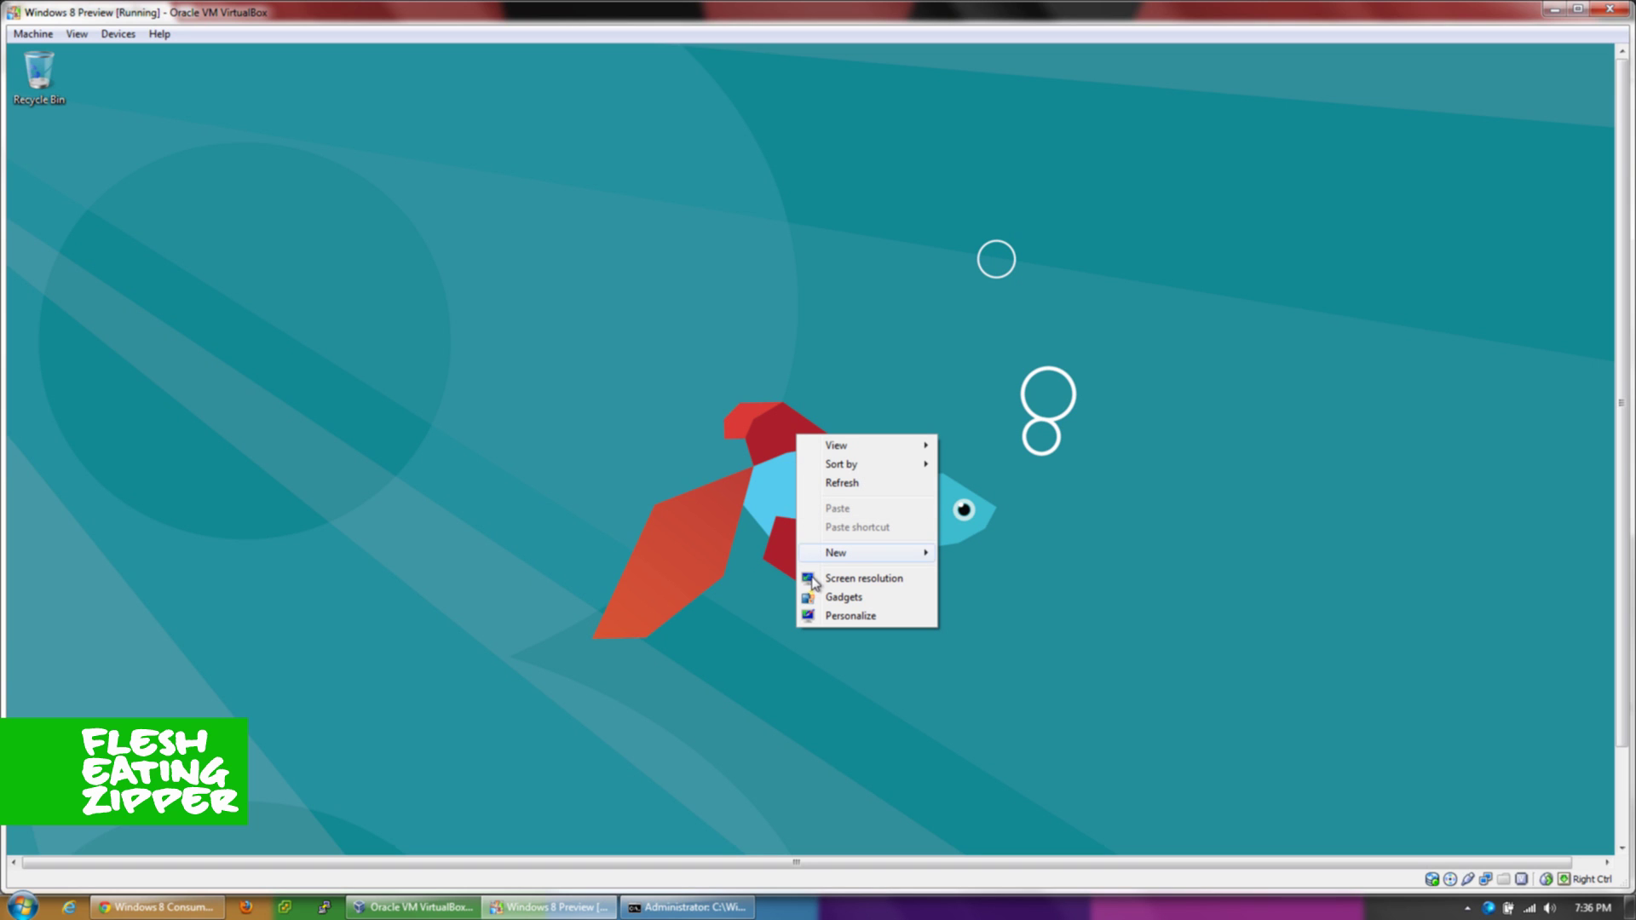
{"action": "left_click", "coordinate": [844, 580]}
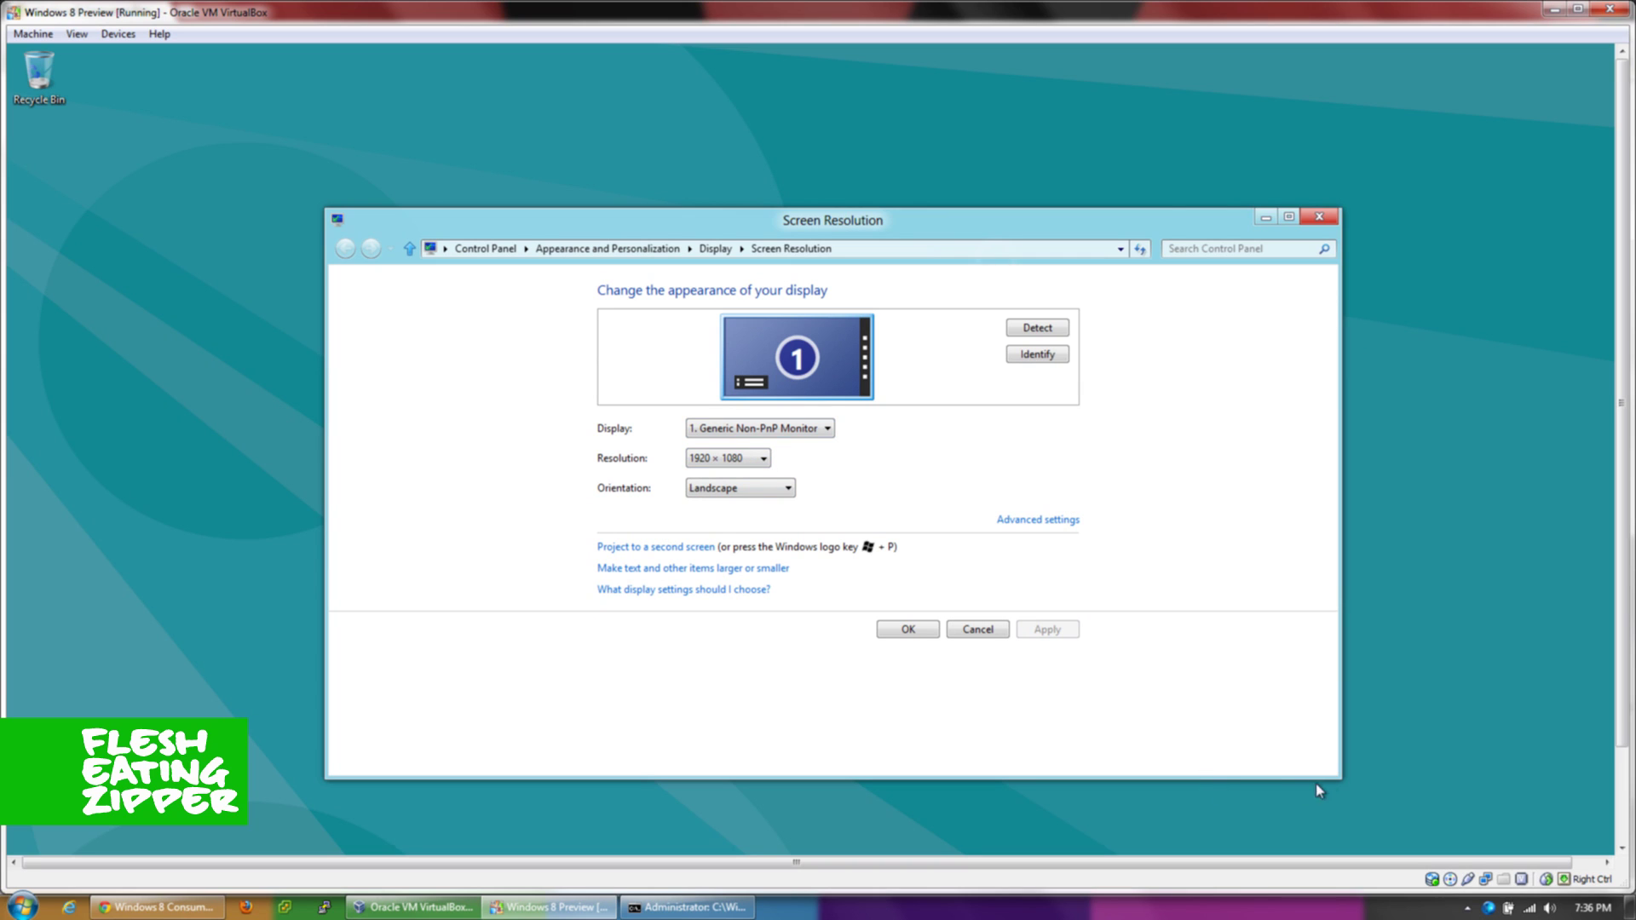
{"action": "left_click_drag", "start_coordinate": [1340, 775], "coordinate": [968, 781]}
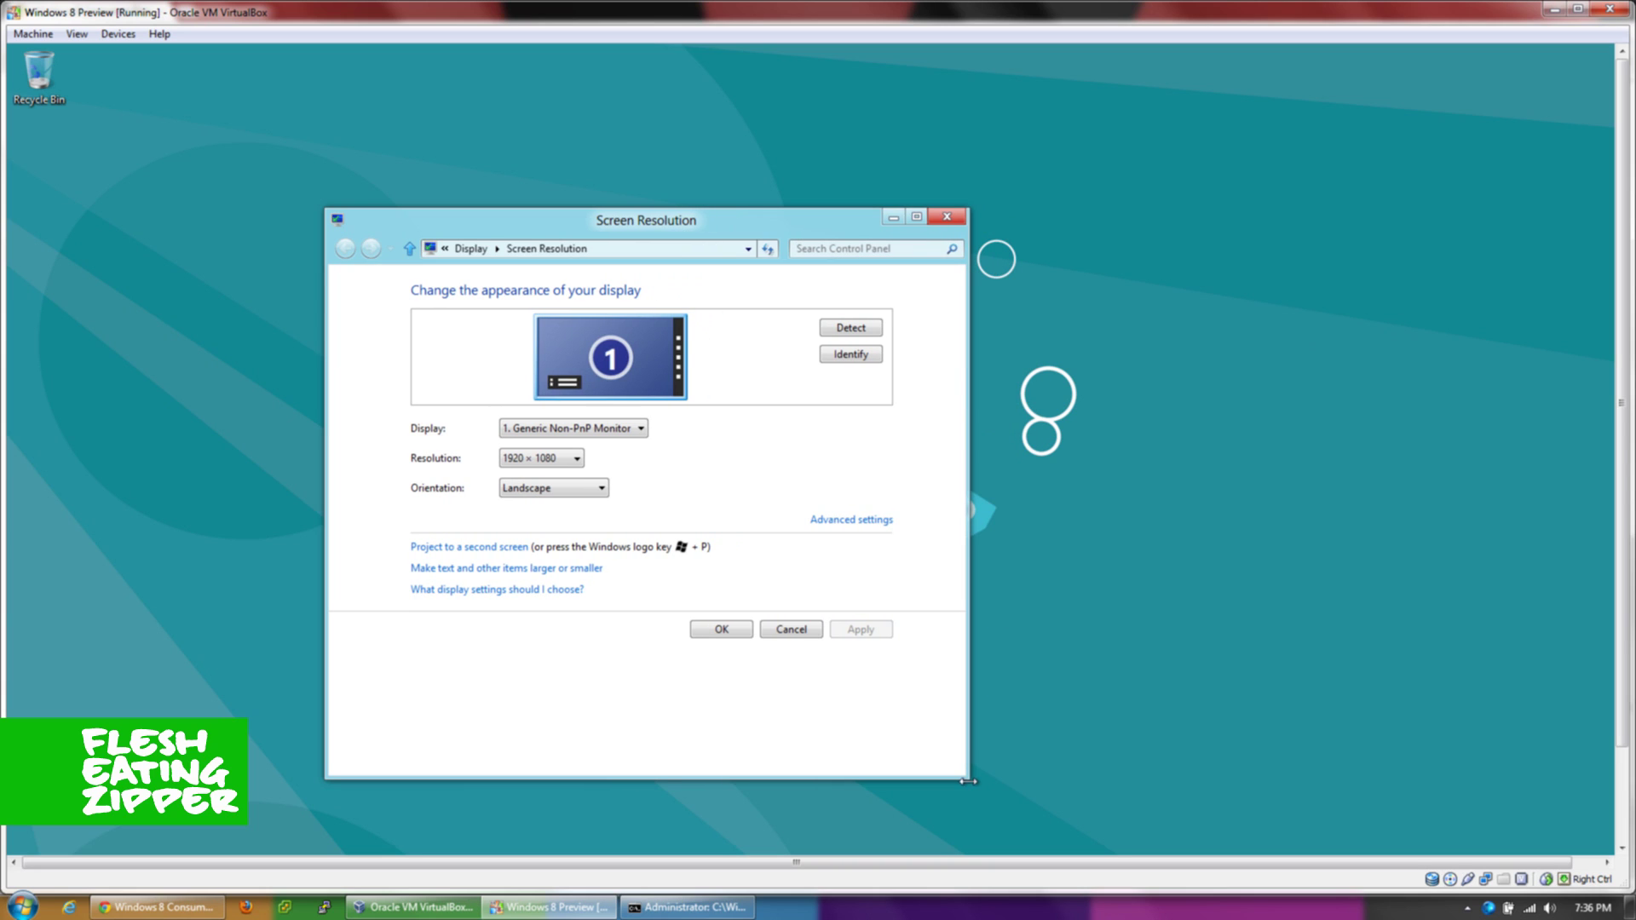
{"action": "left_click", "coordinate": [947, 218]}
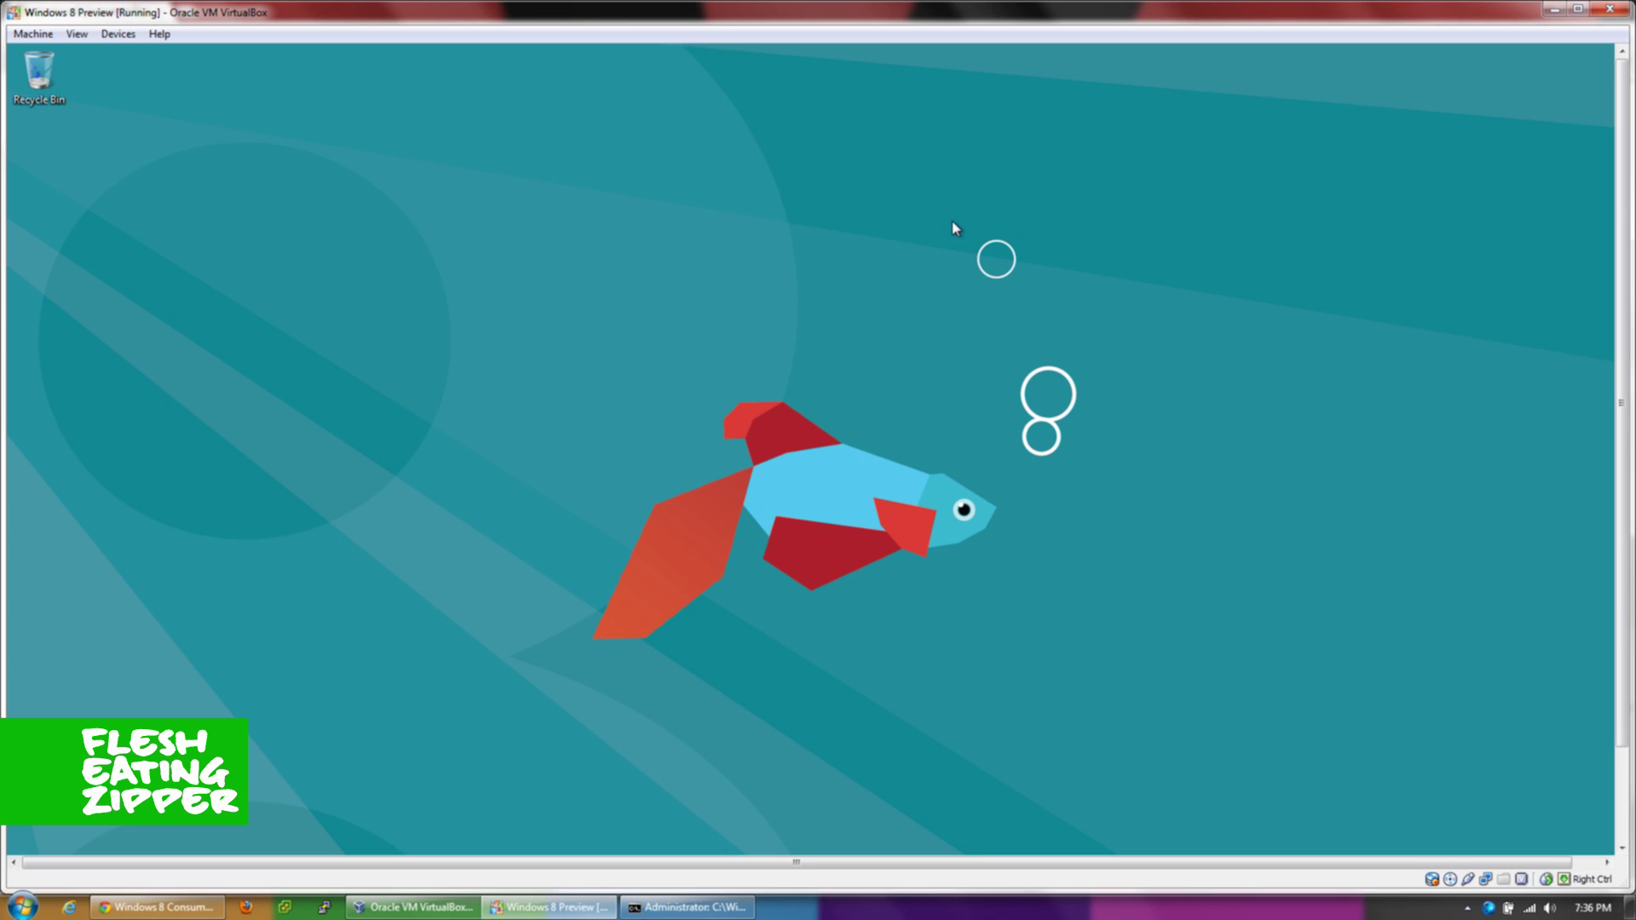
{"action": "left_click", "coordinate": [633, 909]}
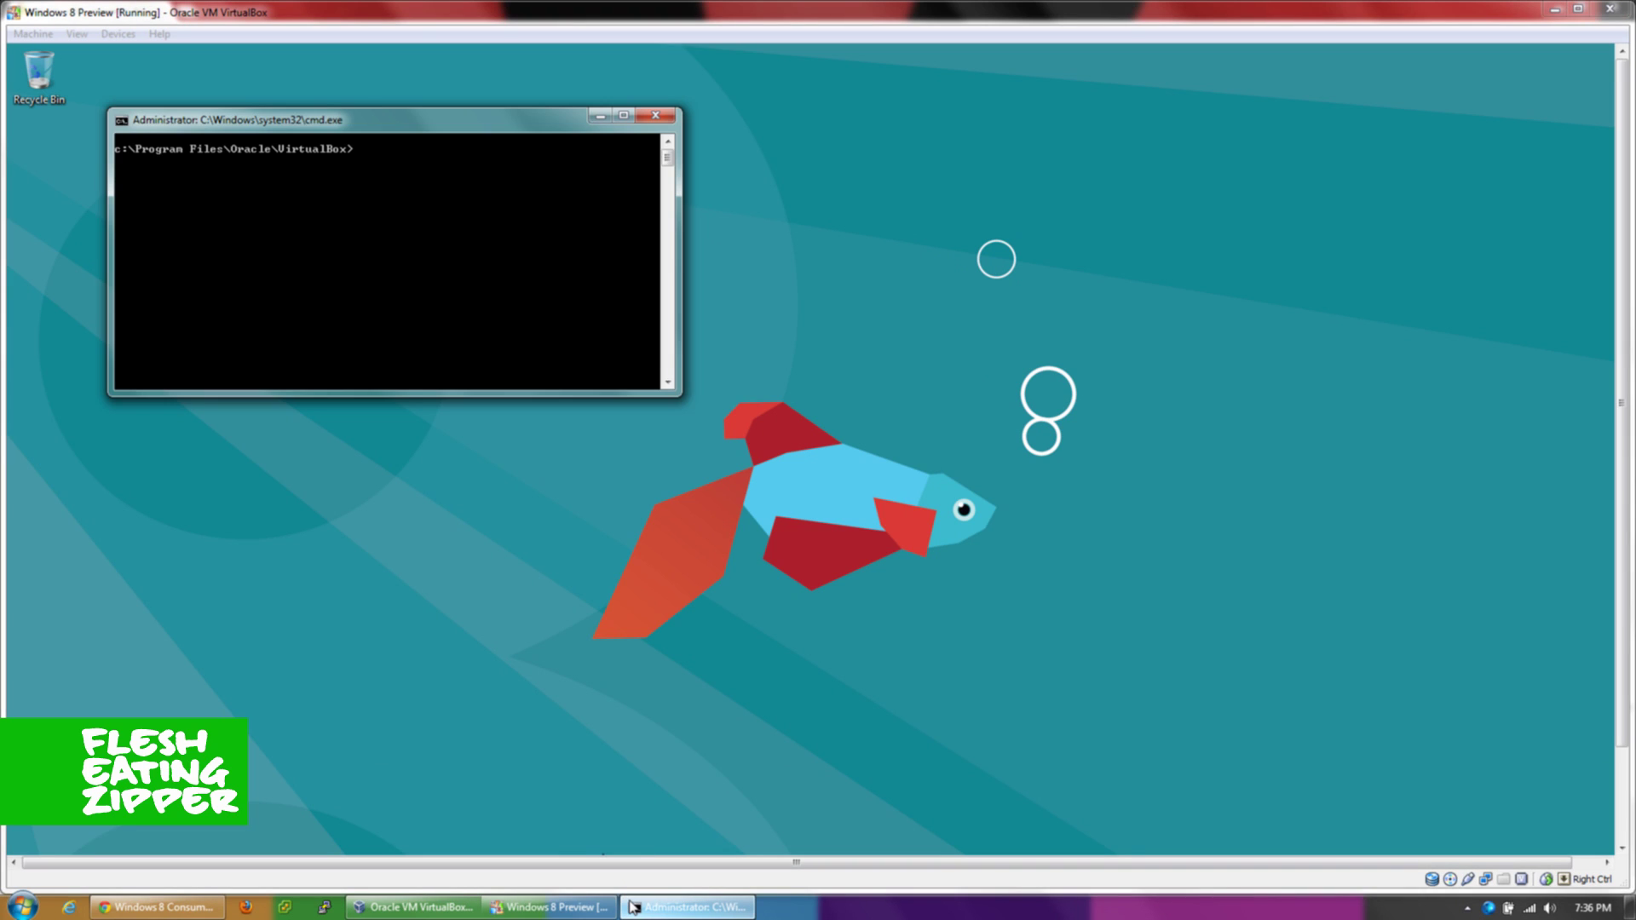
- Paste the VBoxManage setextradata CustomVideoMode1 1920x1080x32 command, clear it, and exit Command Prompt
{"action": "right_click", "coordinate": [311, 307]}
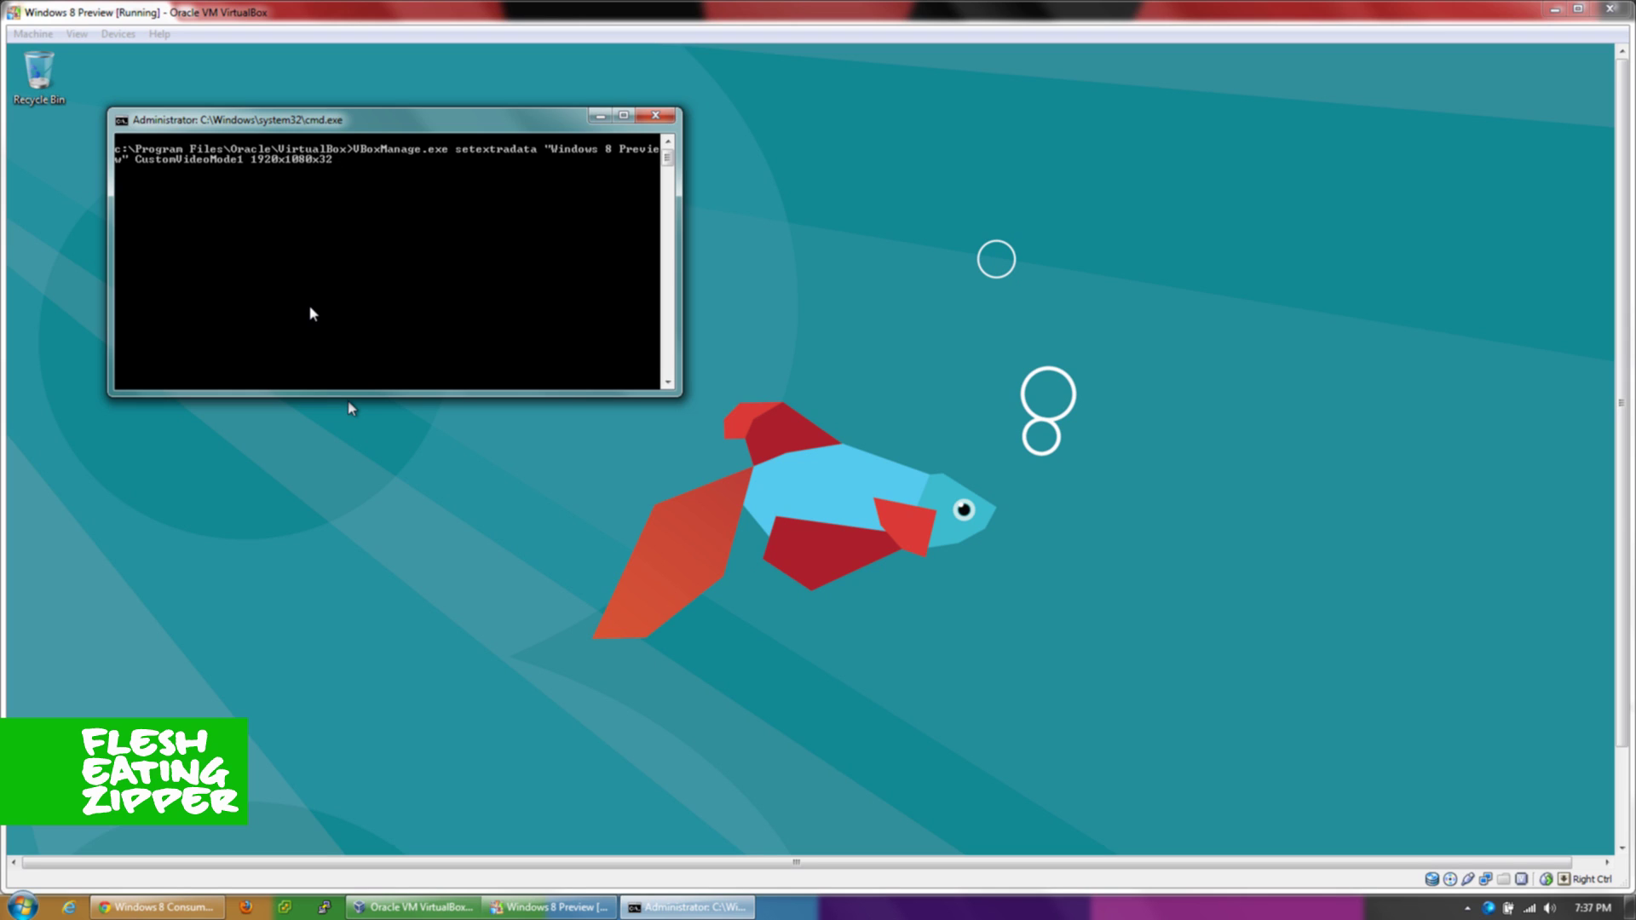
{"action": "key", "text": "Escape"}
{"action": "type", "text": "cl"}
{"action": "type", "text": "it"}
{"action": "key", "text": "Return"}
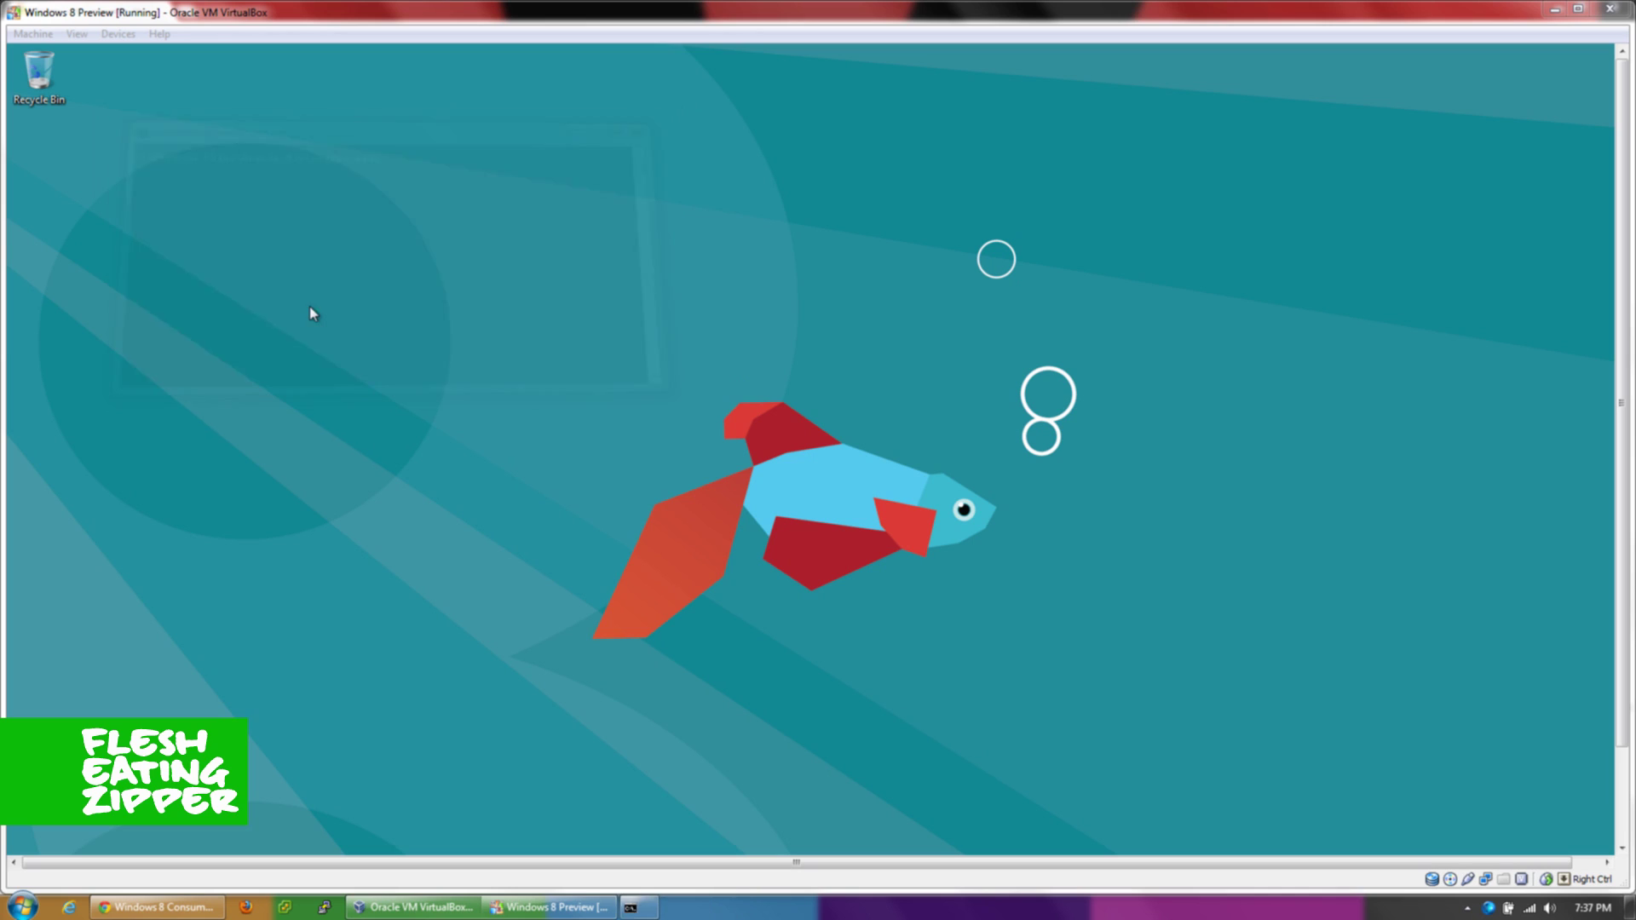
- Switch the Windows 8 Preview VM window to fullscreen with Host+F
{"action": "left_click", "coordinate": [415, 337]}
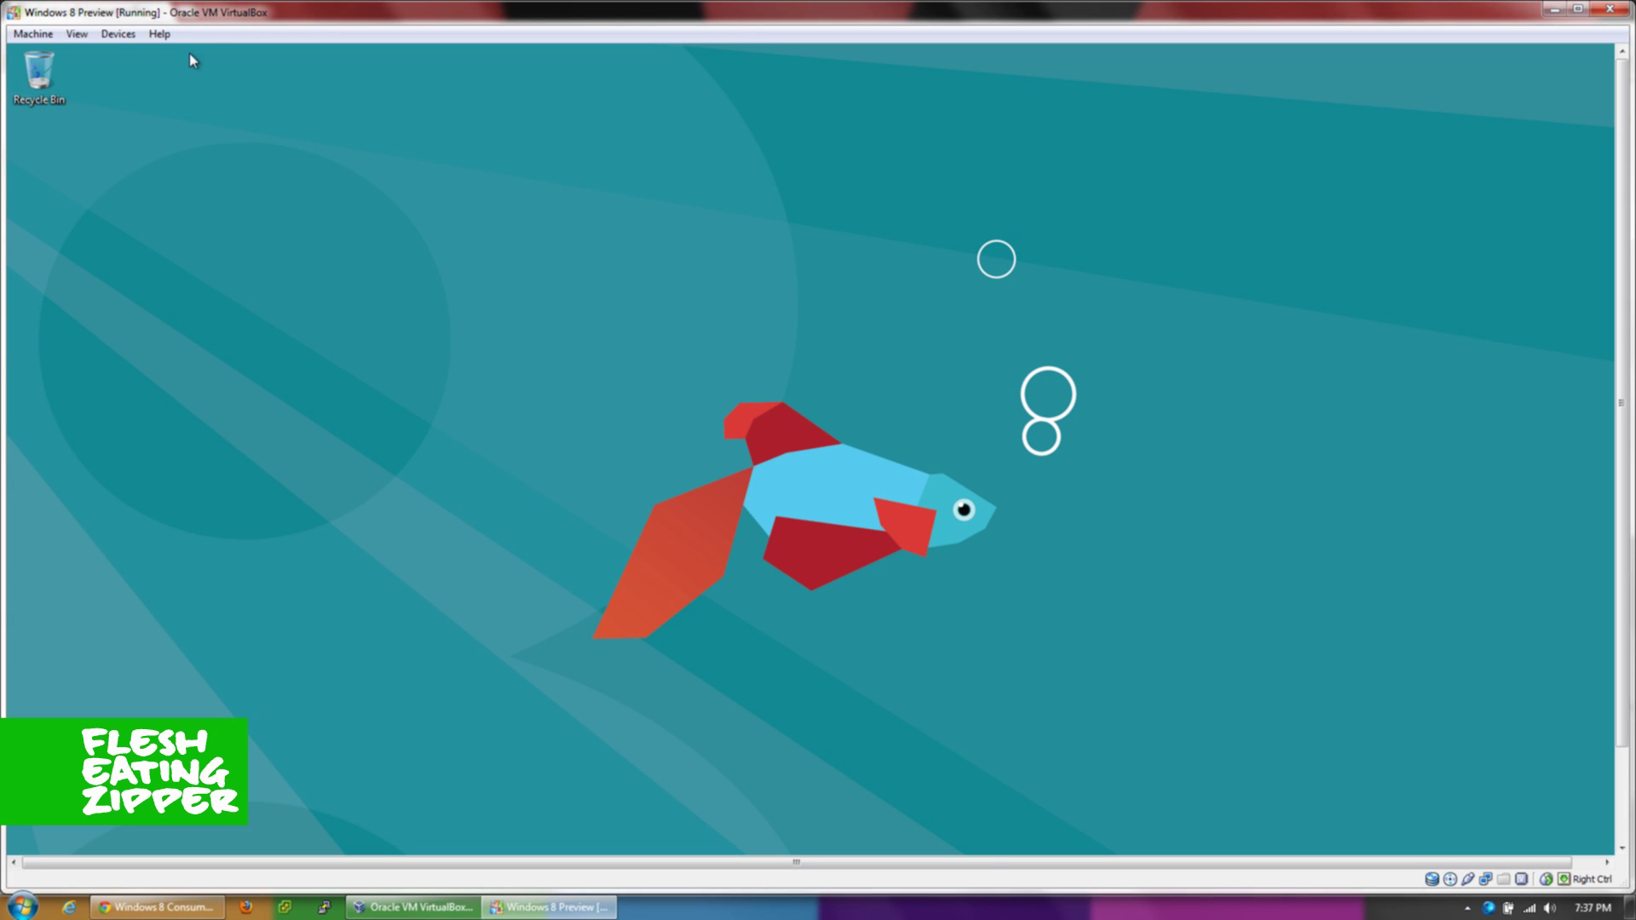
{"action": "left_click", "coordinate": [85, 37]}
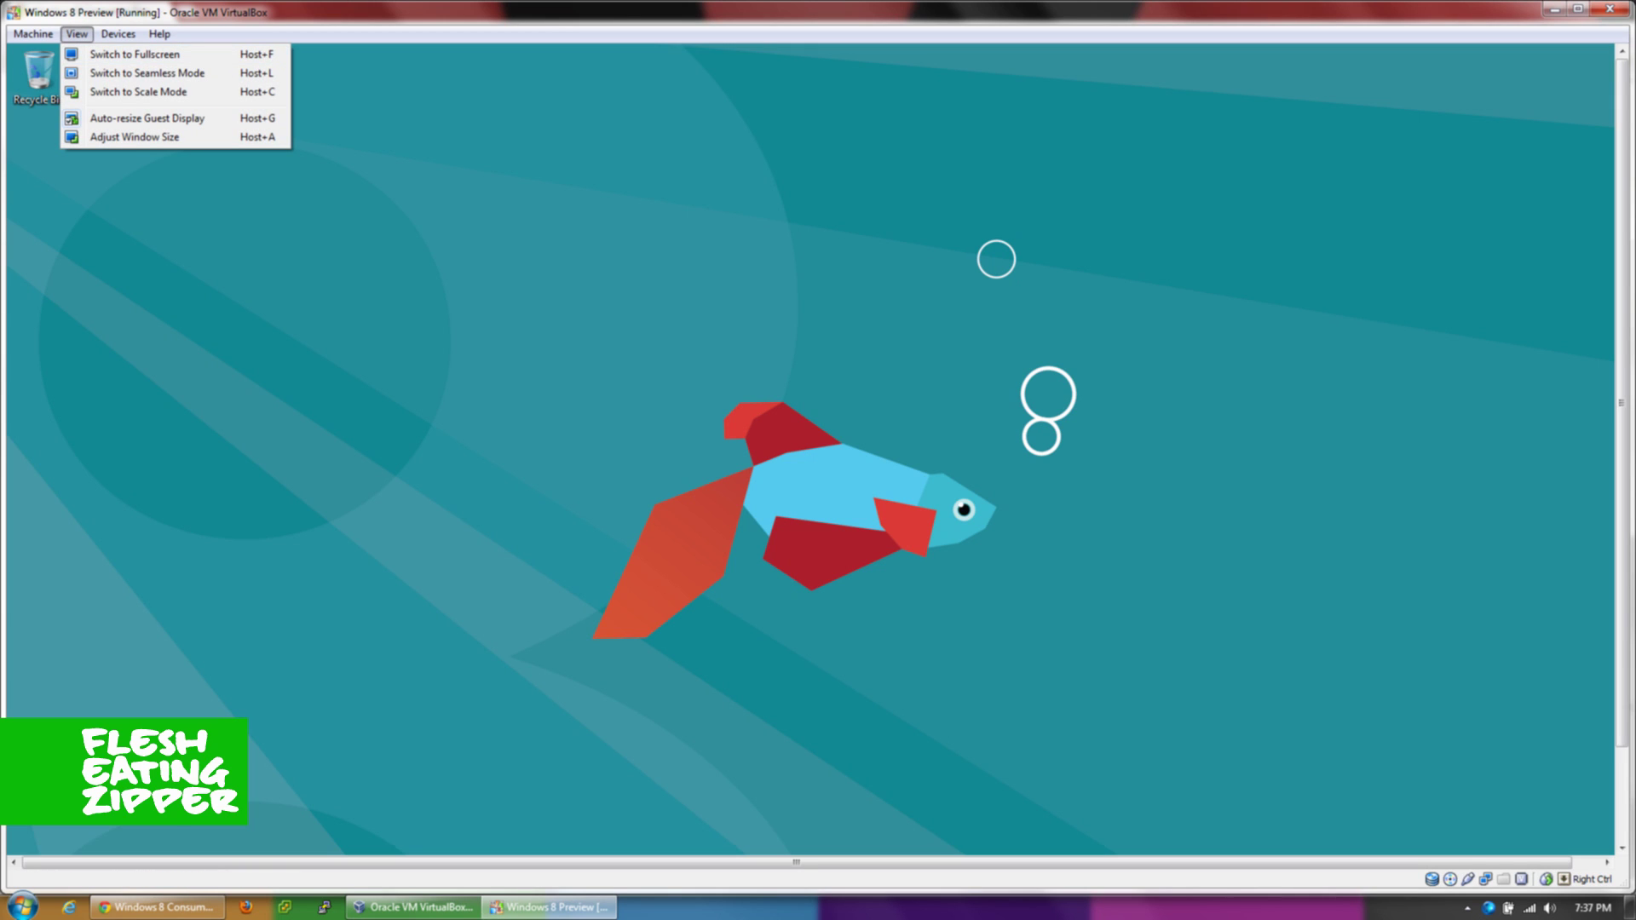
{"action": "left_click", "coordinate": [366, 159]}
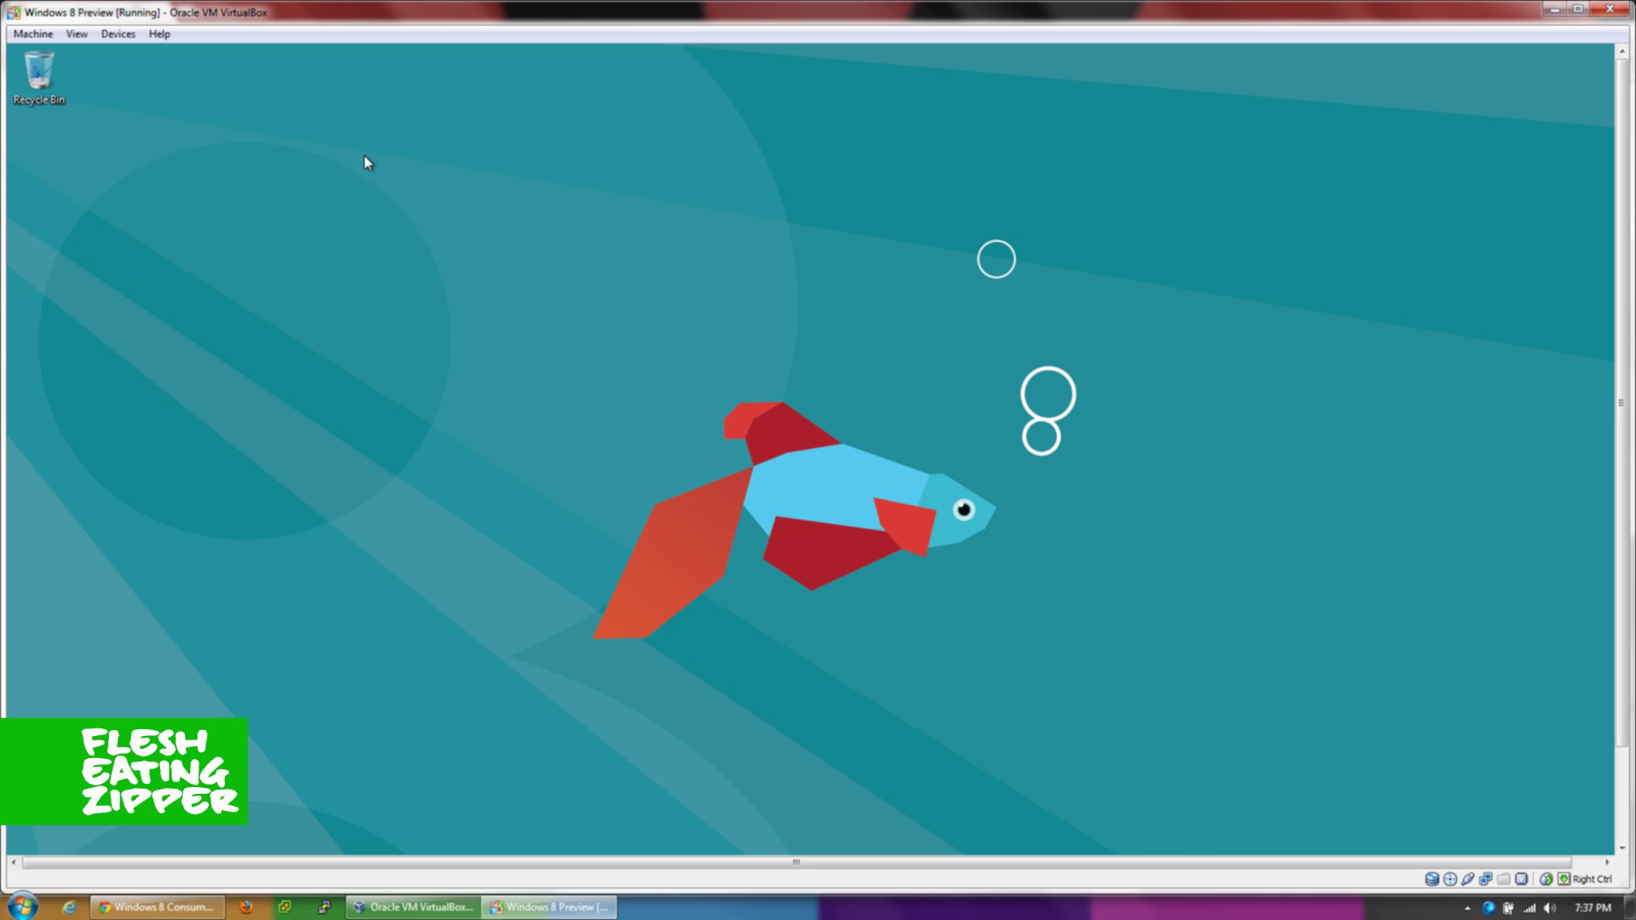
{"action": "key", "text": "Control_R+f"}
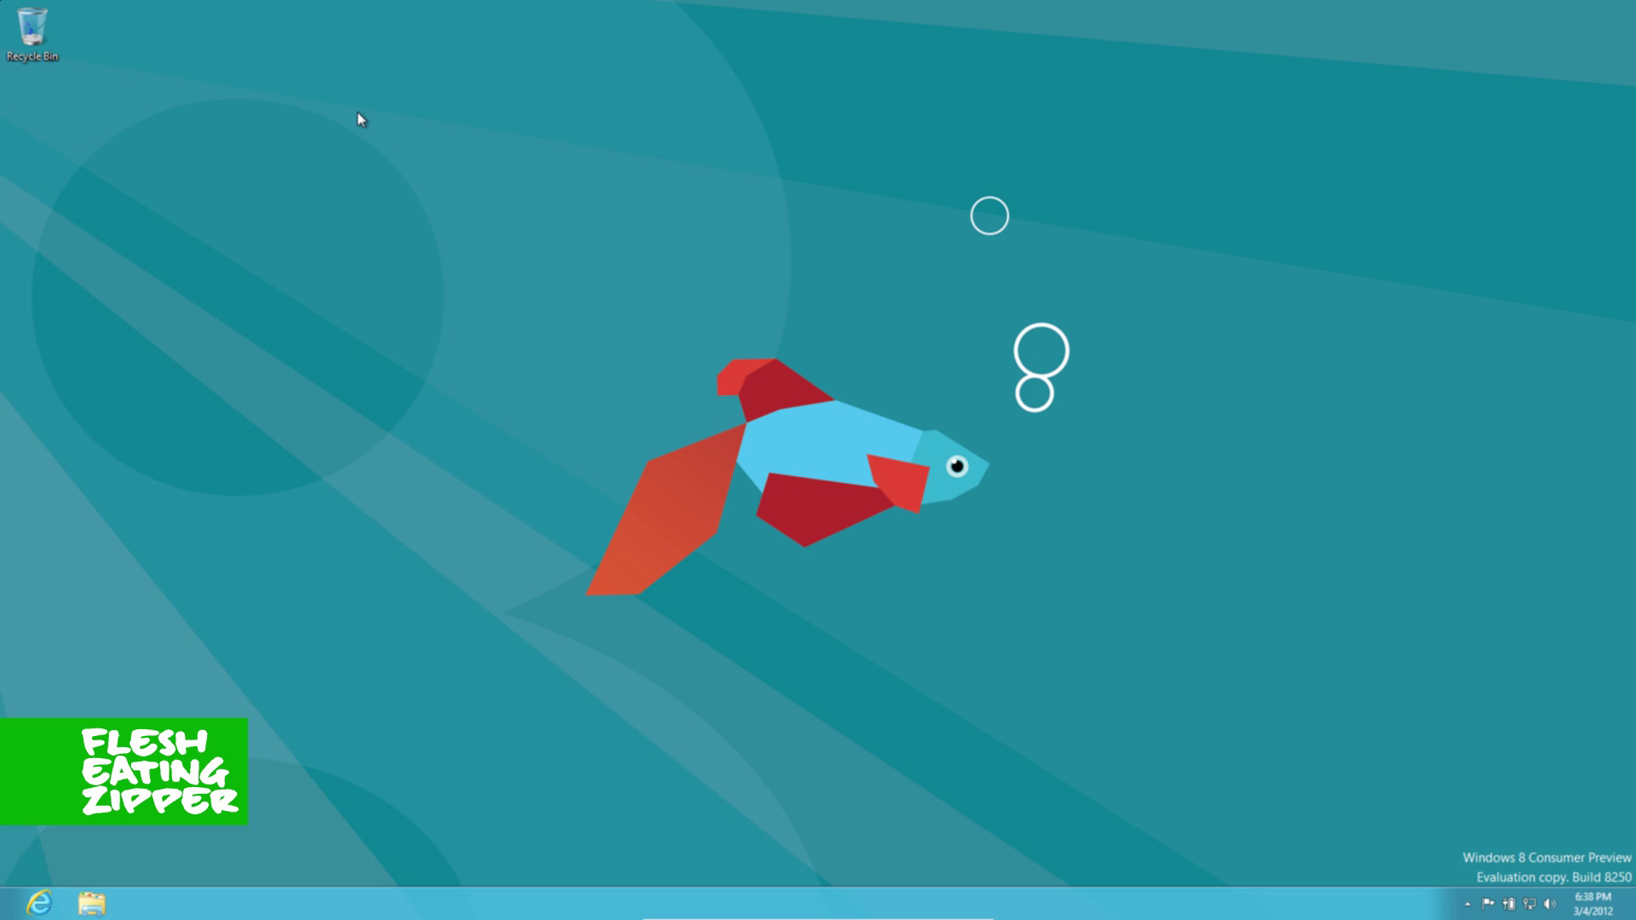
- Switch the guest between the Start screen and desktop, finishing on the Start screen's app tiles
{"action": "key", "text": "super"}
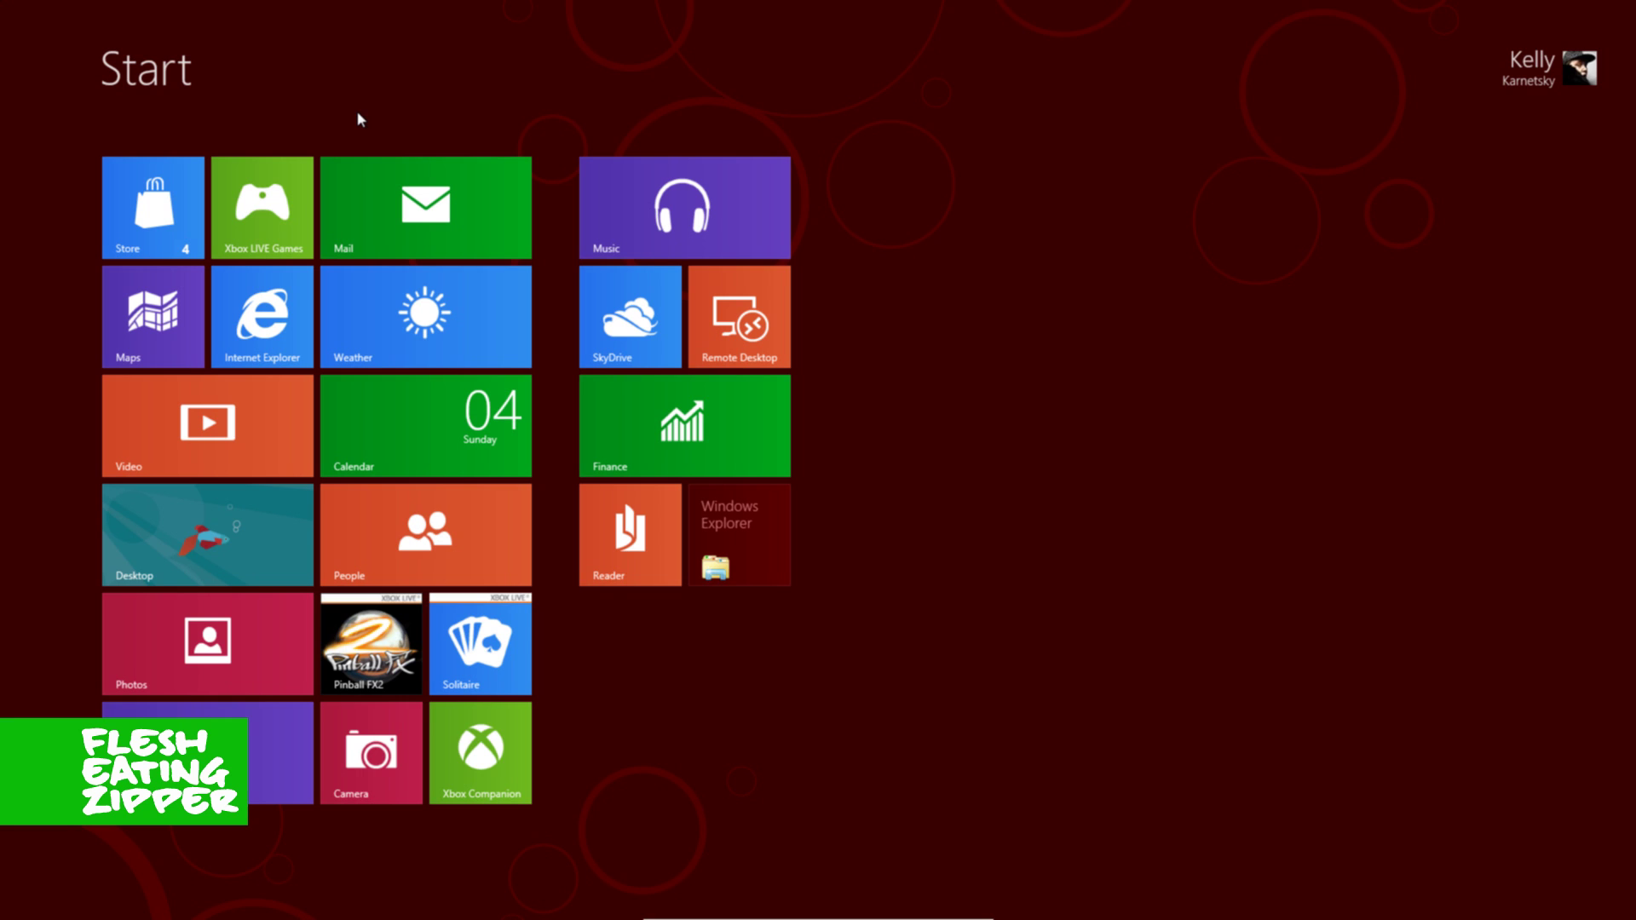
{"action": "key", "text": "super"}
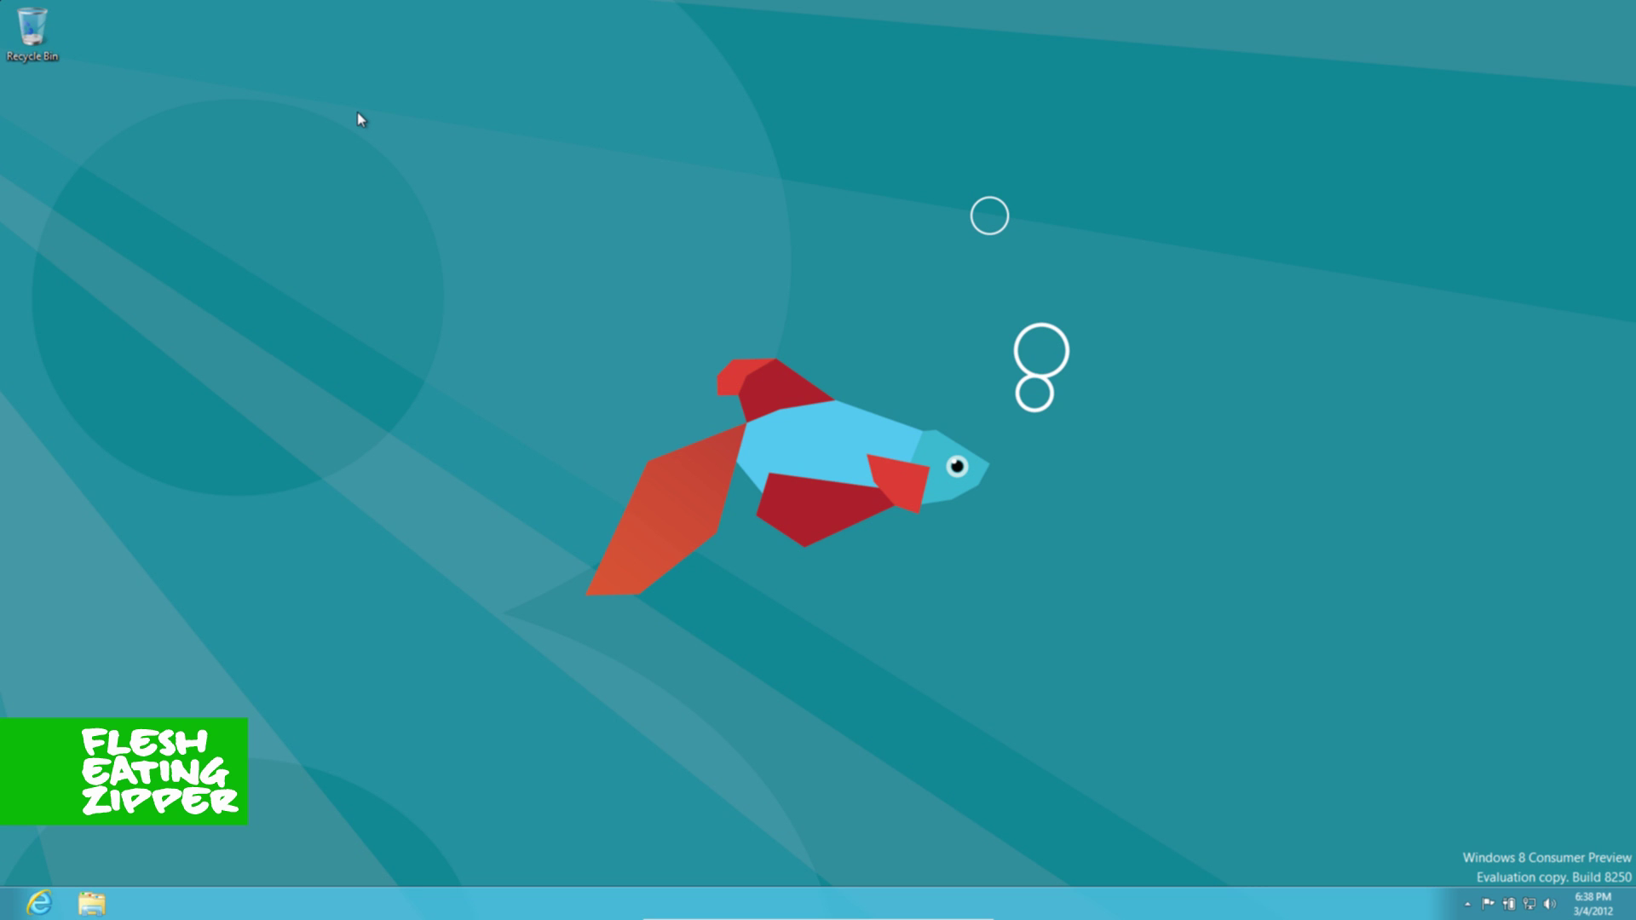
{"action": "key", "text": "super"}
{"action": "left_click", "coordinate": [307, 540]}
{"action": "key", "text": "super"}
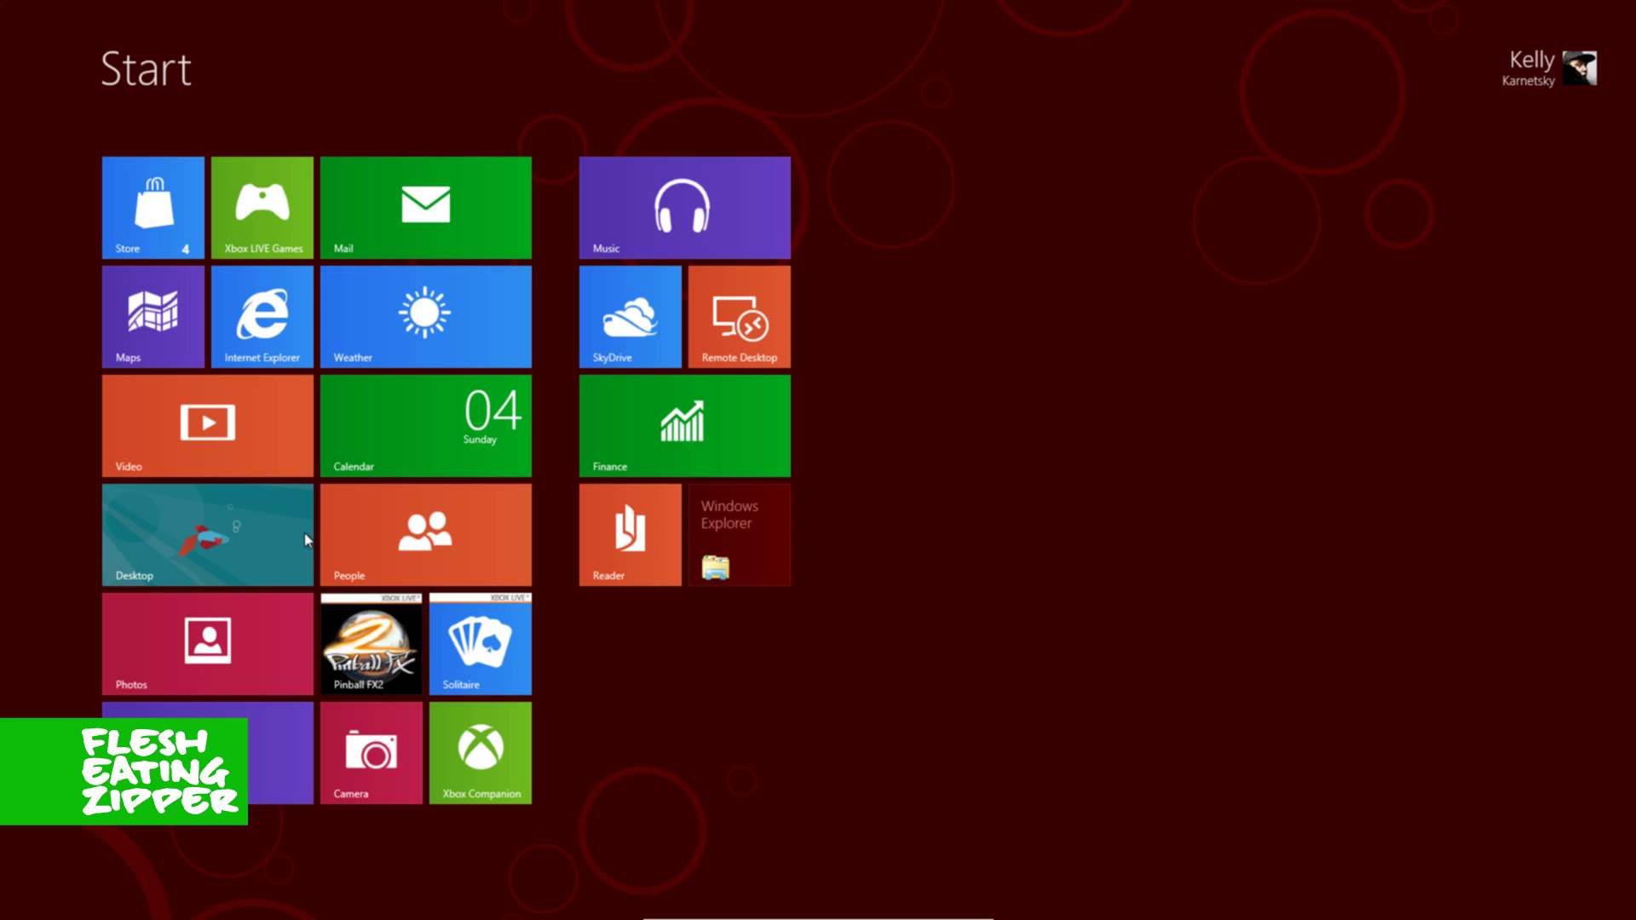
- Search Start for 'shut' and show the Settings results
{"action": "type", "text": "shut"}
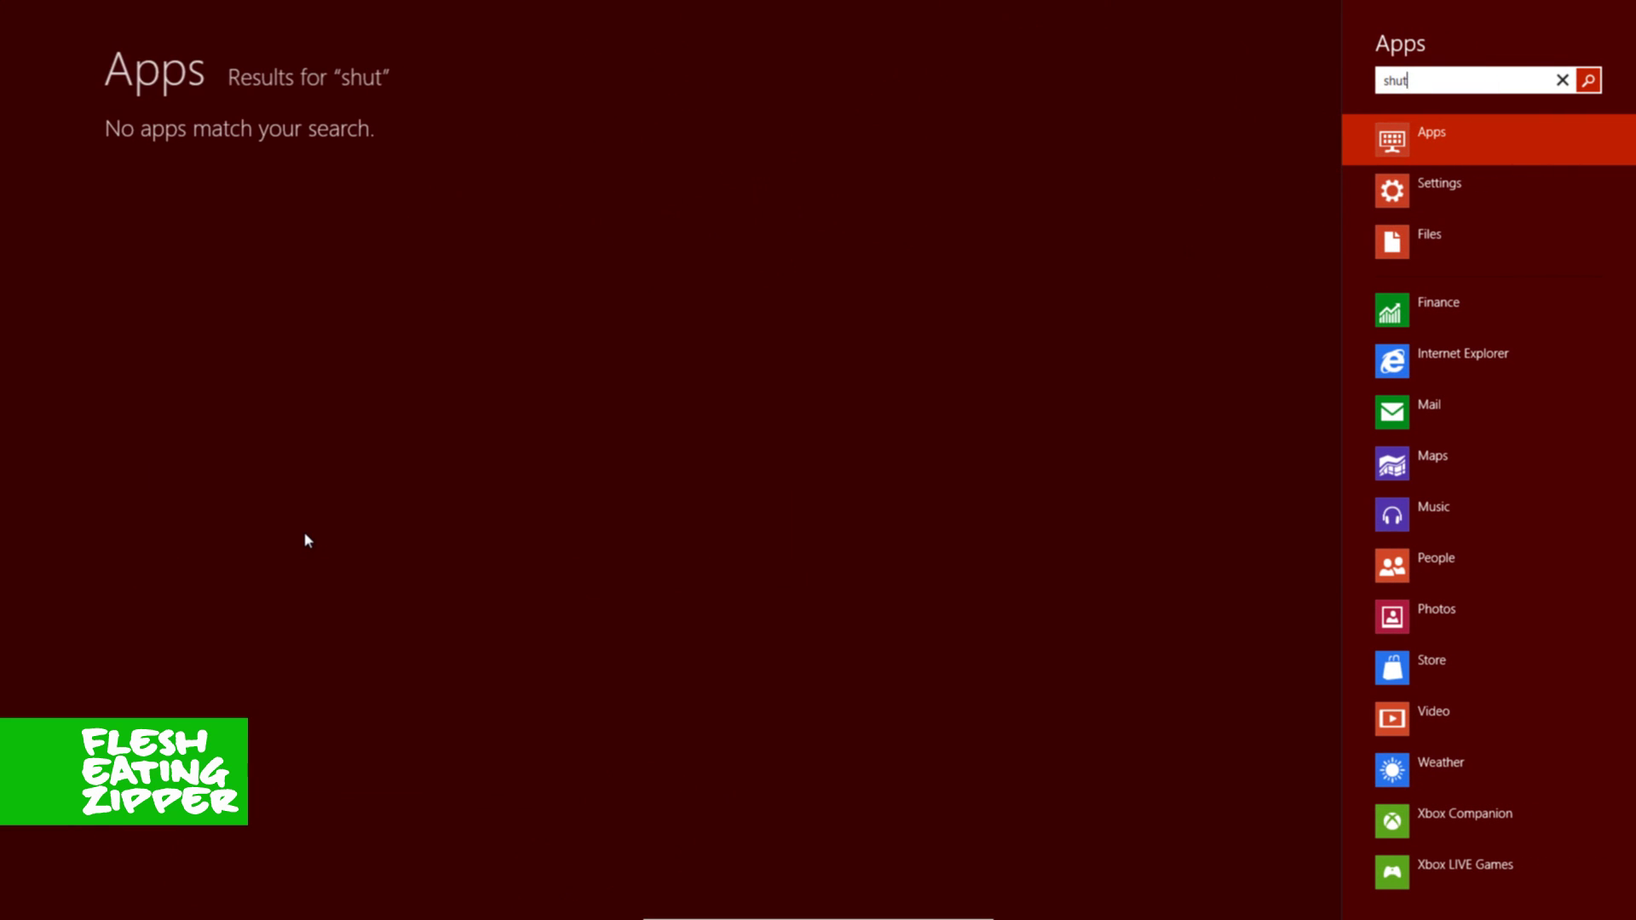
{"action": "key", "text": "Tab"}
{"action": "key", "text": "Down"}
{"action": "key", "text": "Return"}
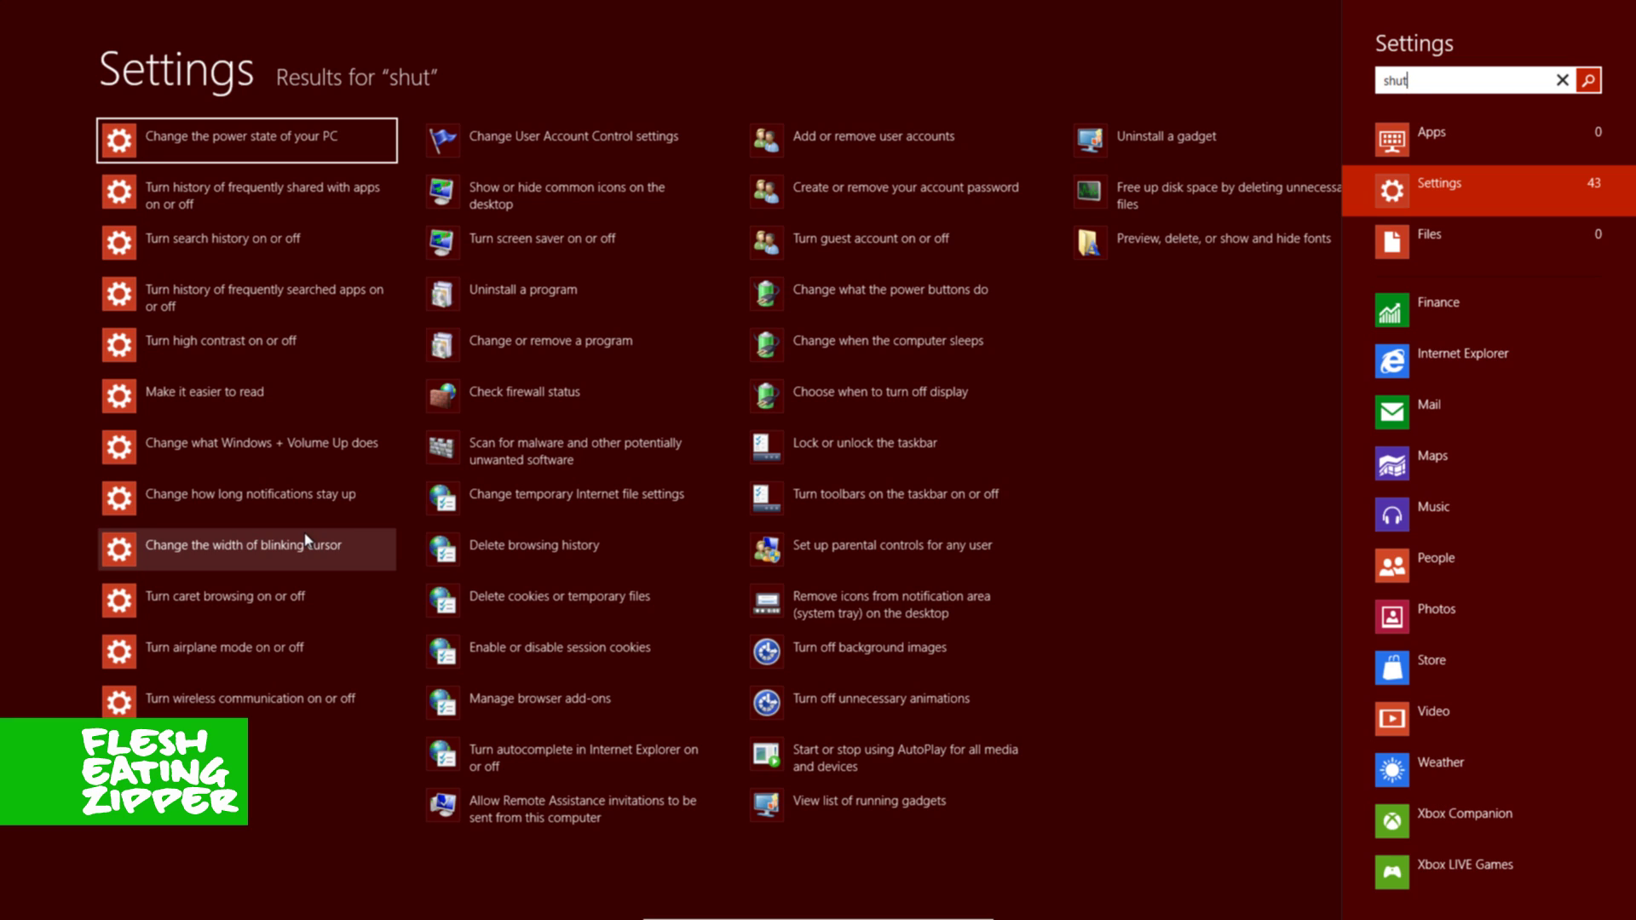
- View the Power shut down and restart choices in the Settings charm, then dismiss them without shutting down
{"action": "key", "text": "super+i"}
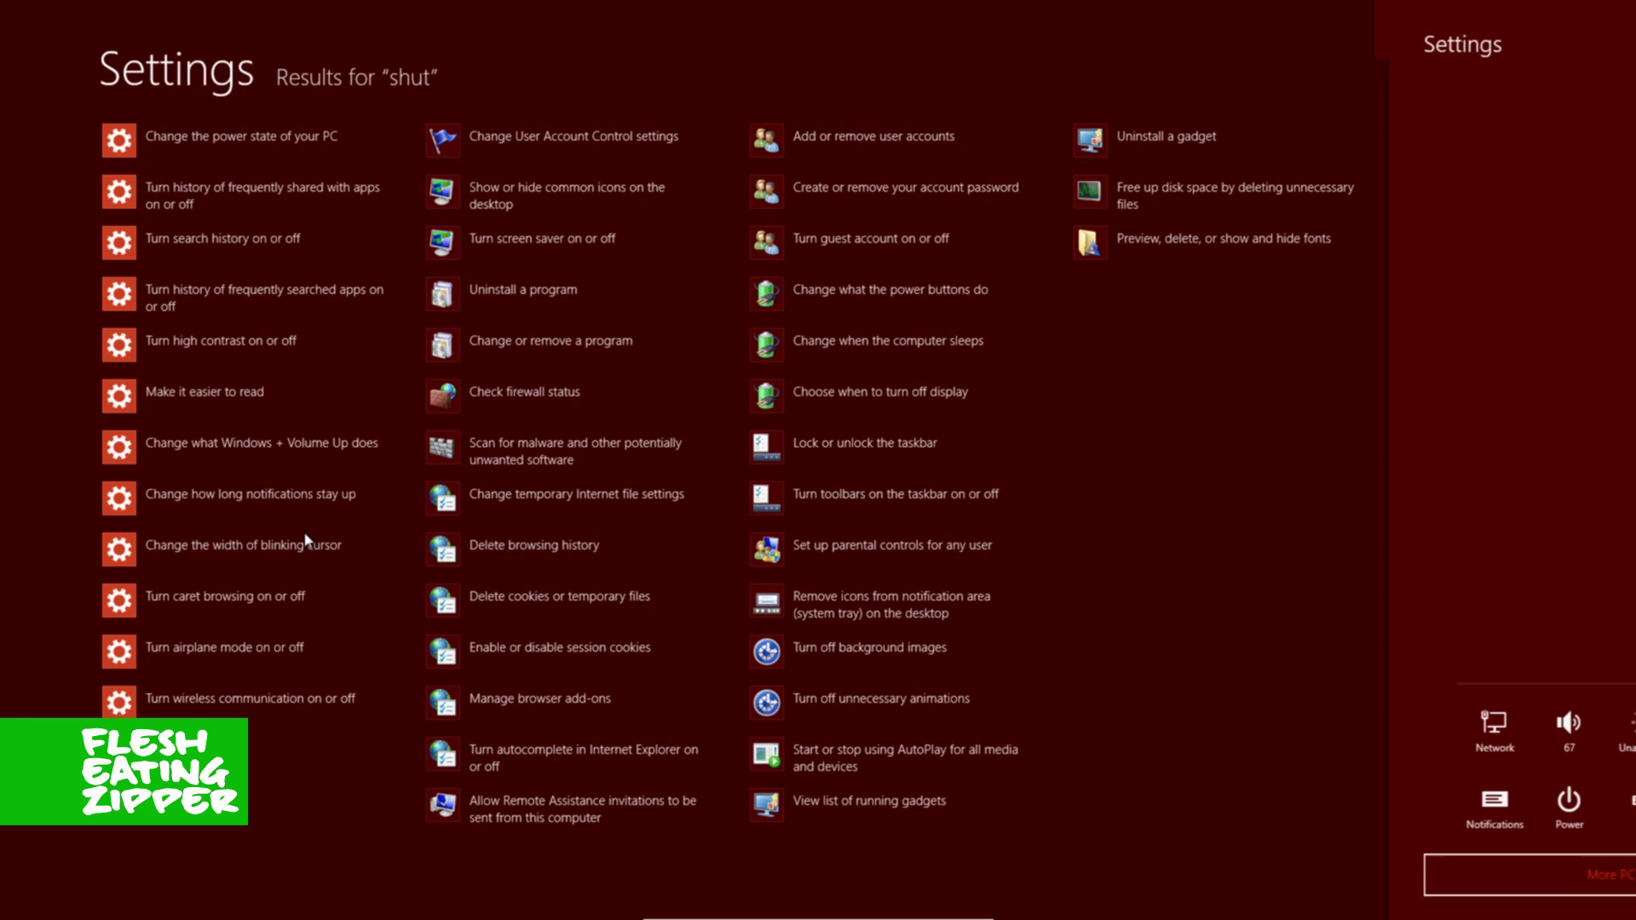
{"action": "key", "text": "Up"}
{"action": "key", "text": "Return"}
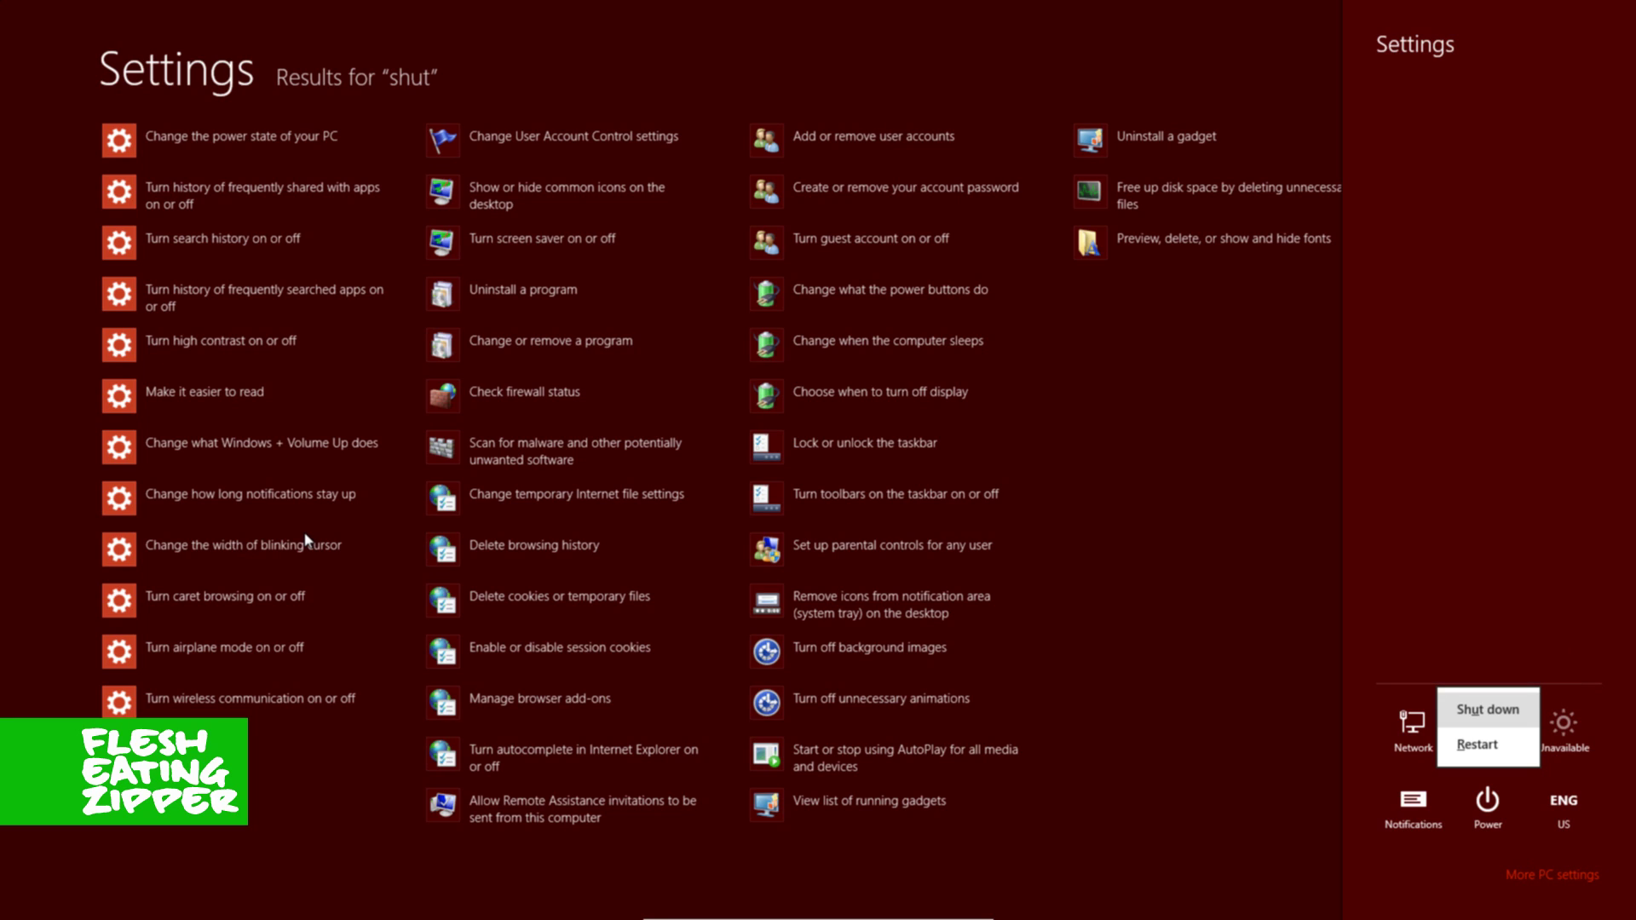
{"action": "key", "text": "Escape"}
{"action": "key", "text": "Escape"}
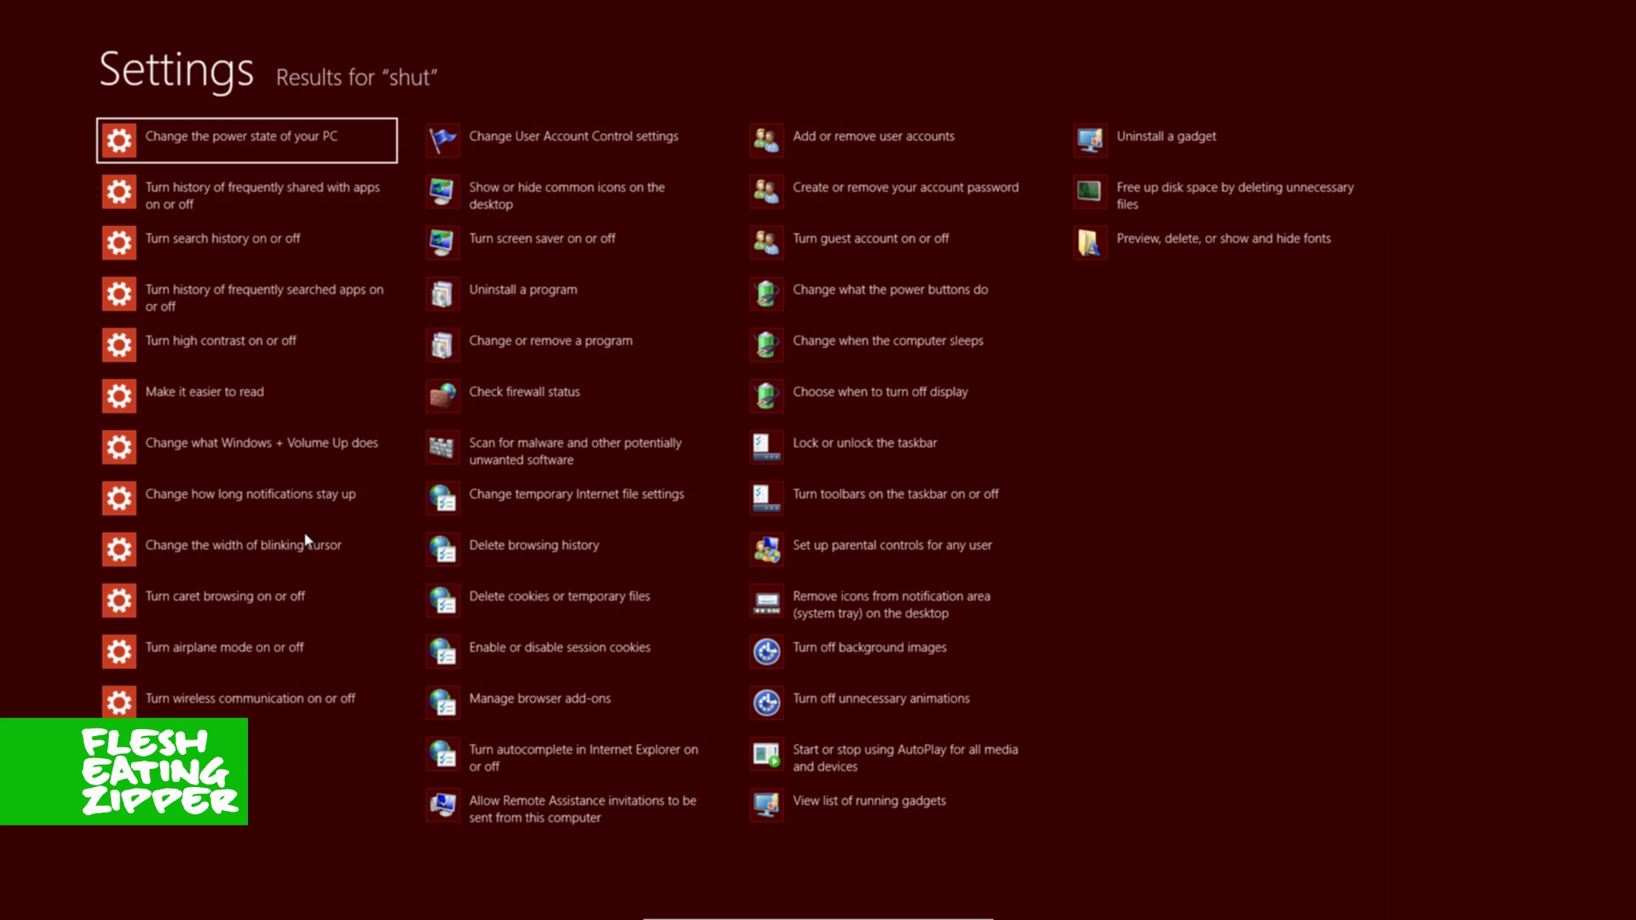
{"action": "key", "text": "Escape"}
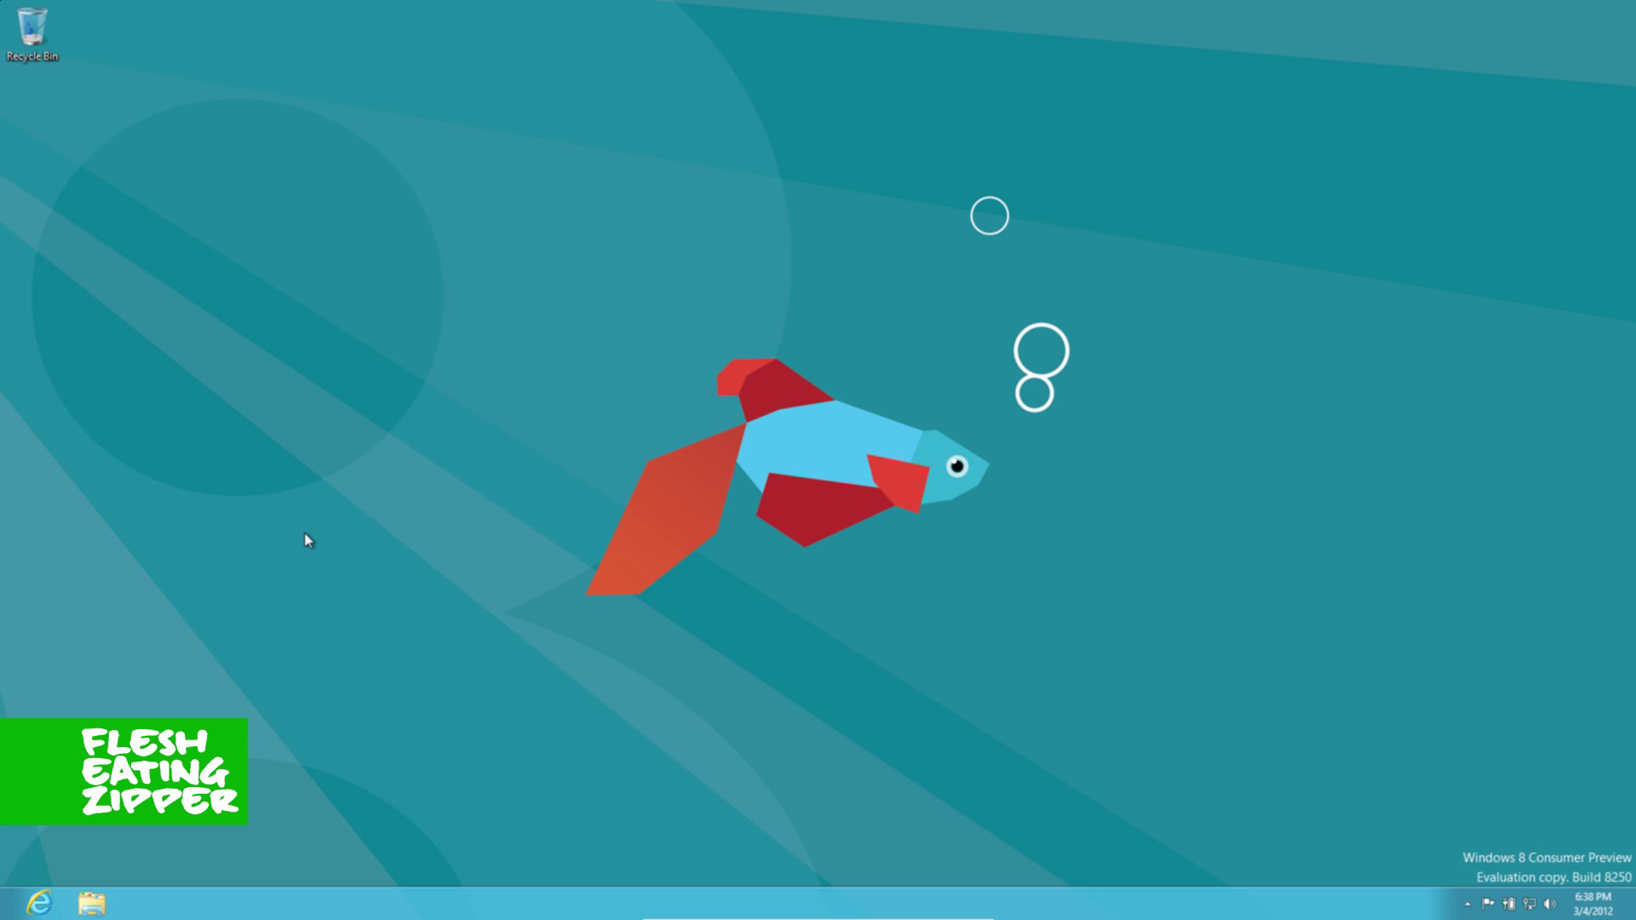